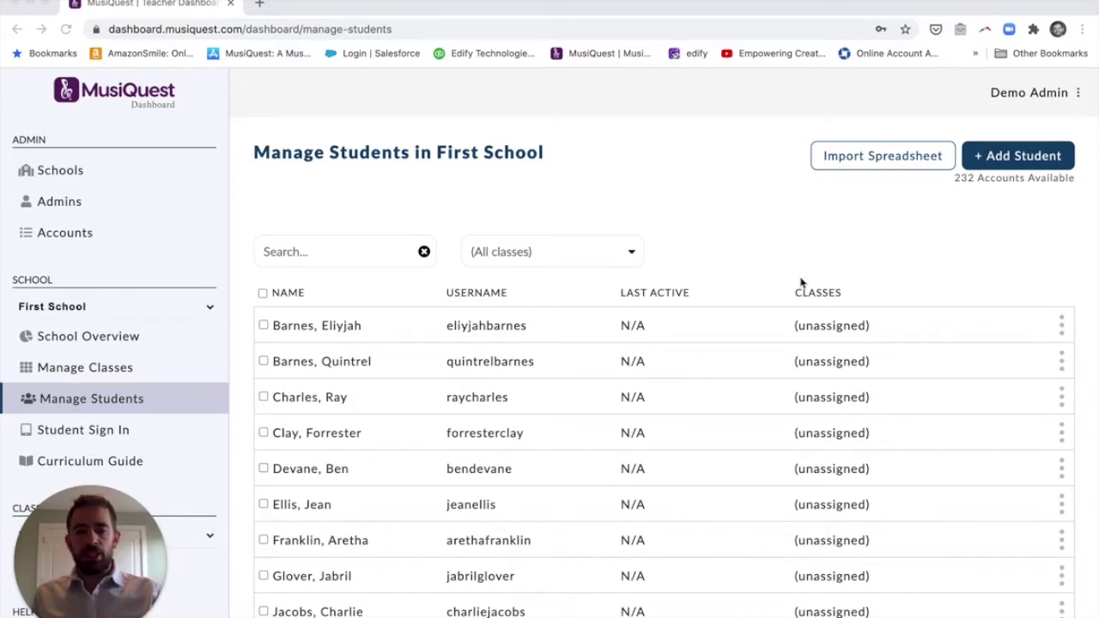
- View the spreadsheet import options for students and close them without choosing a file
click(921, 188)
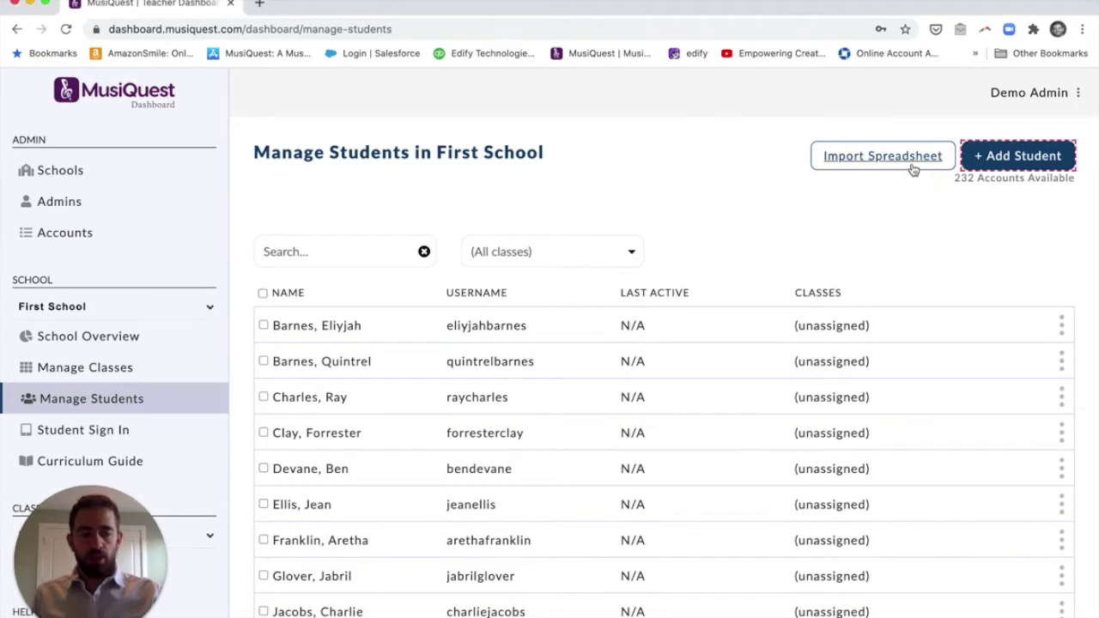
click(914, 166)
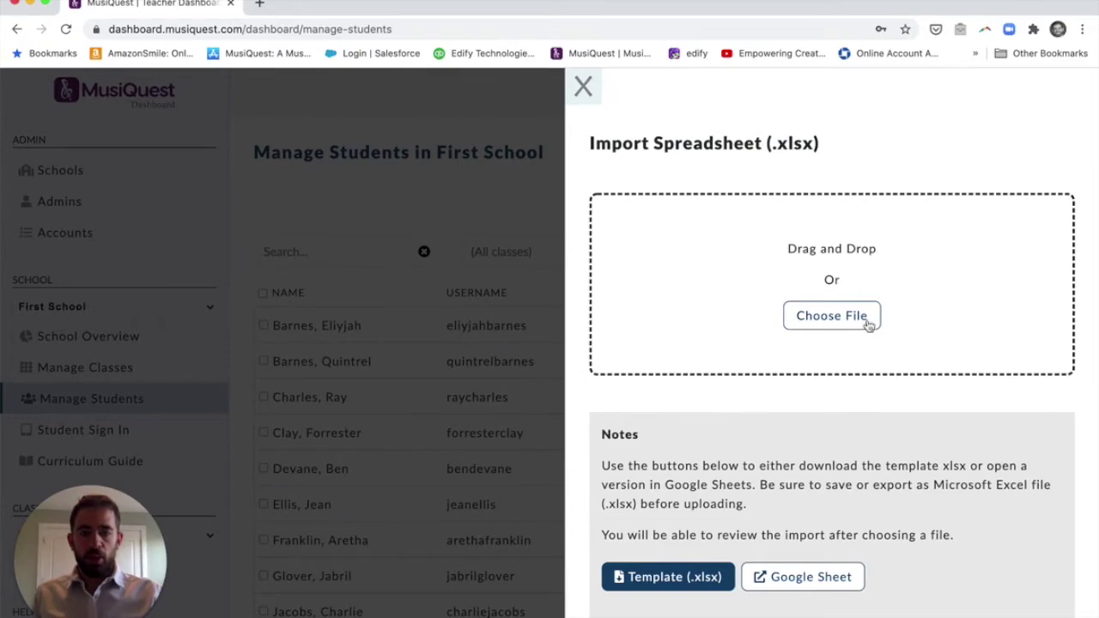
click(584, 89)
- Start a new student record with the given name Elvis and the last name Presley
click(1002, 156)
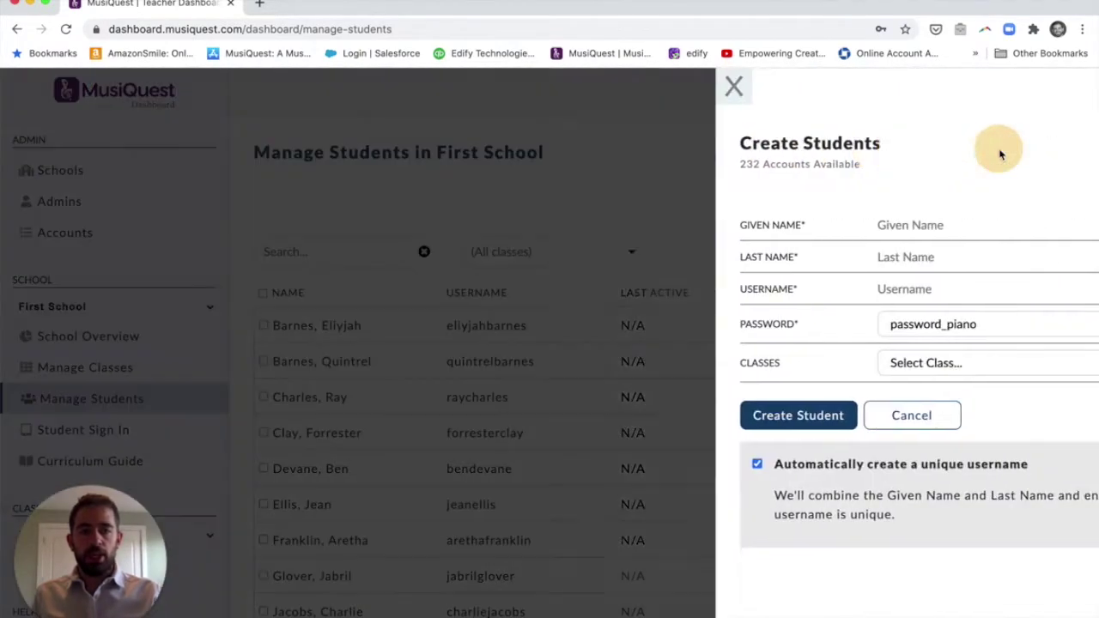
click(797, 229)
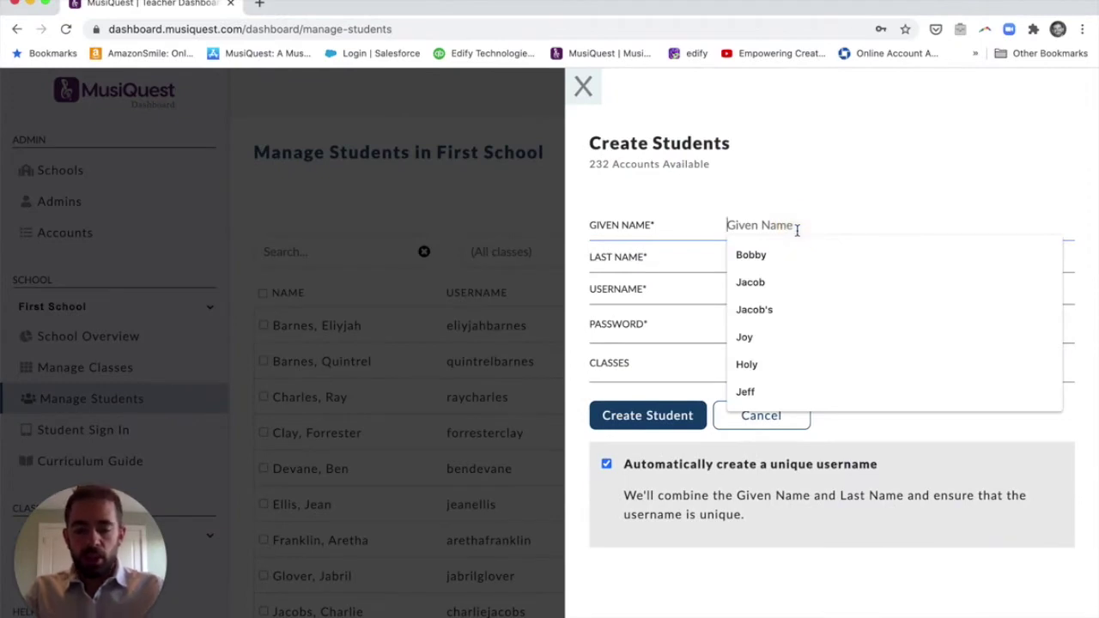
text(Elvis)
key(Tab)
text(Prese)
key(BackSpace)
text(ley)
key(Tab)
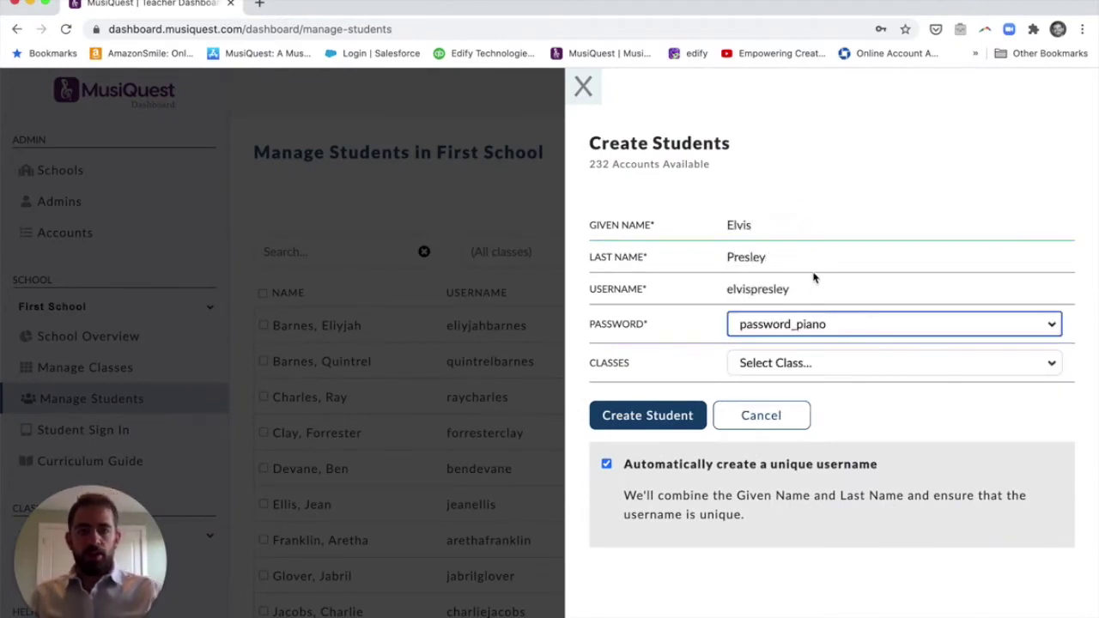
- Turn off automatic unique username creation and extend the new student's username to elvispresleythegreat
click(606, 465)
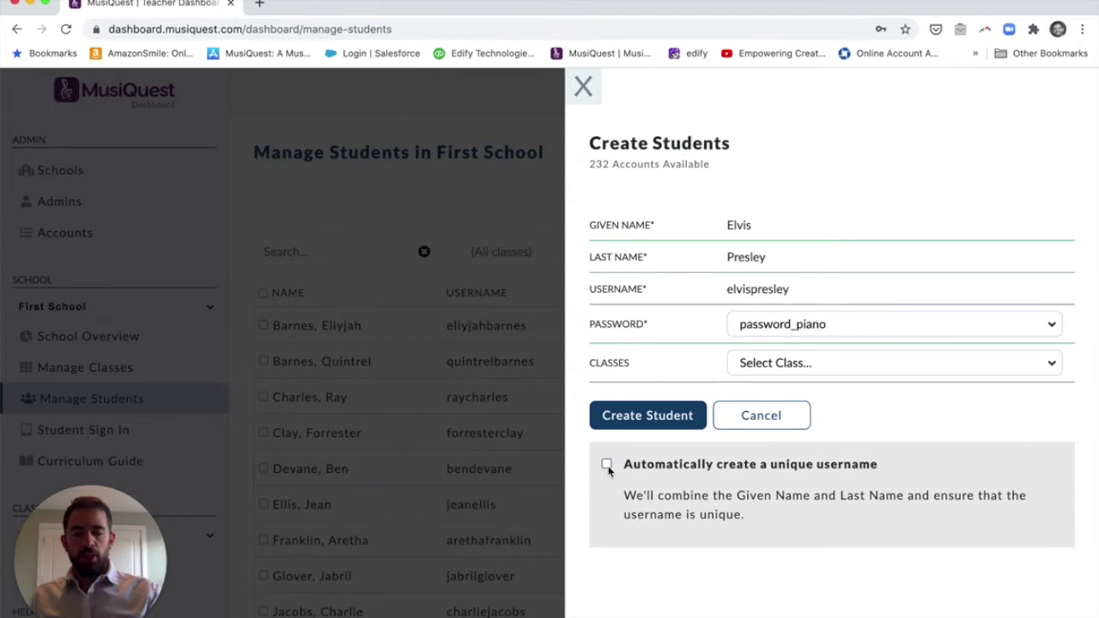
click(800, 291)
text(thegreat)
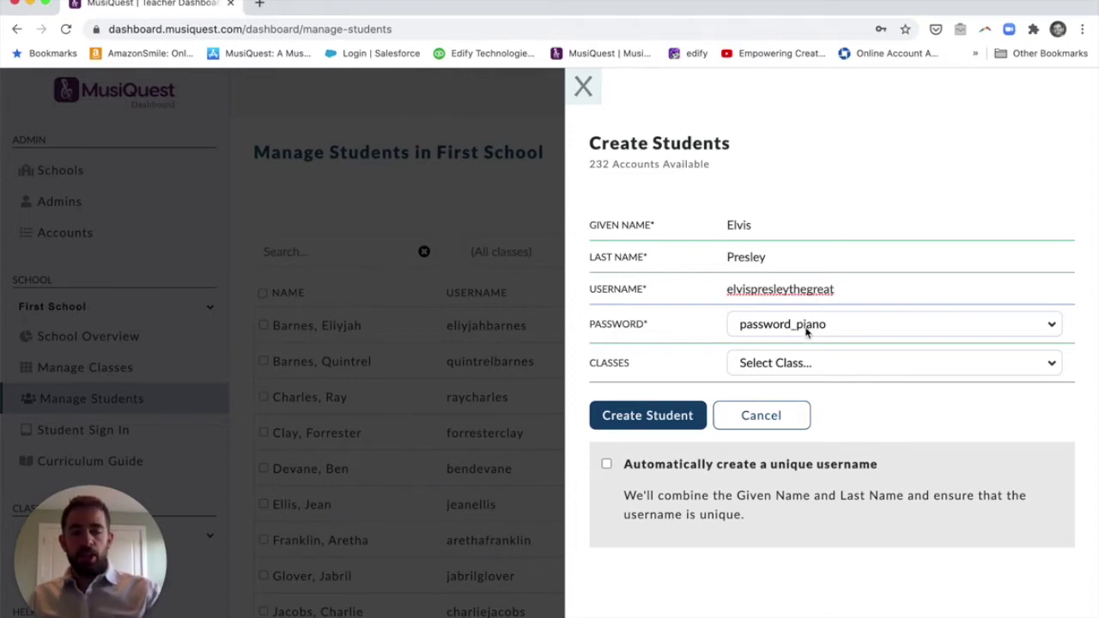
- Assign the new student to the Sixth Grade class and create the account
click(786, 363)
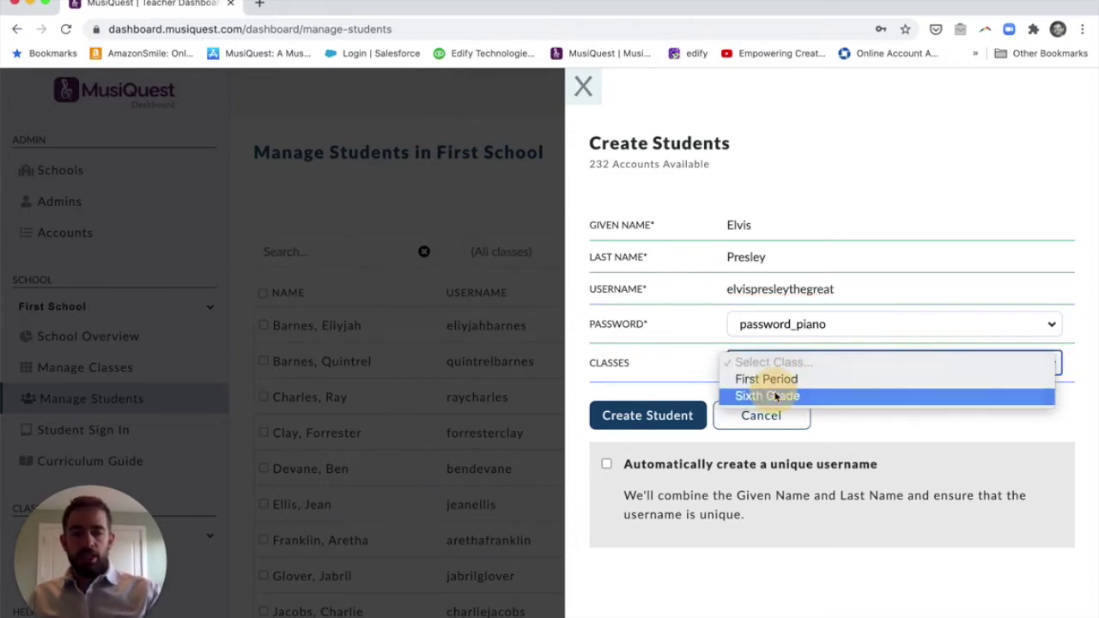
click(775, 396)
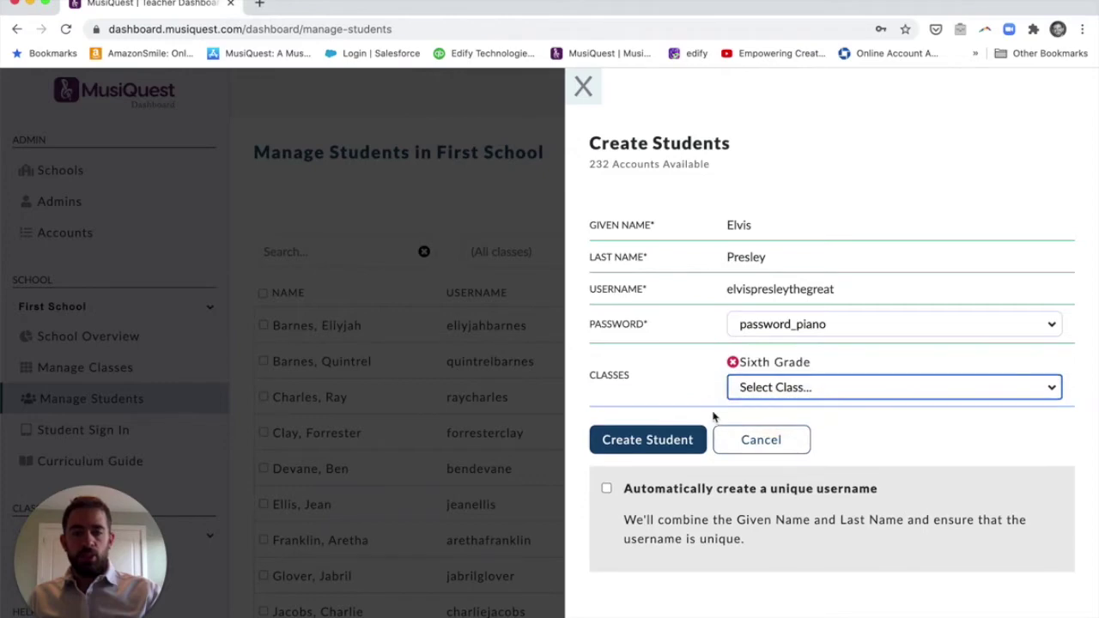
click(647, 440)
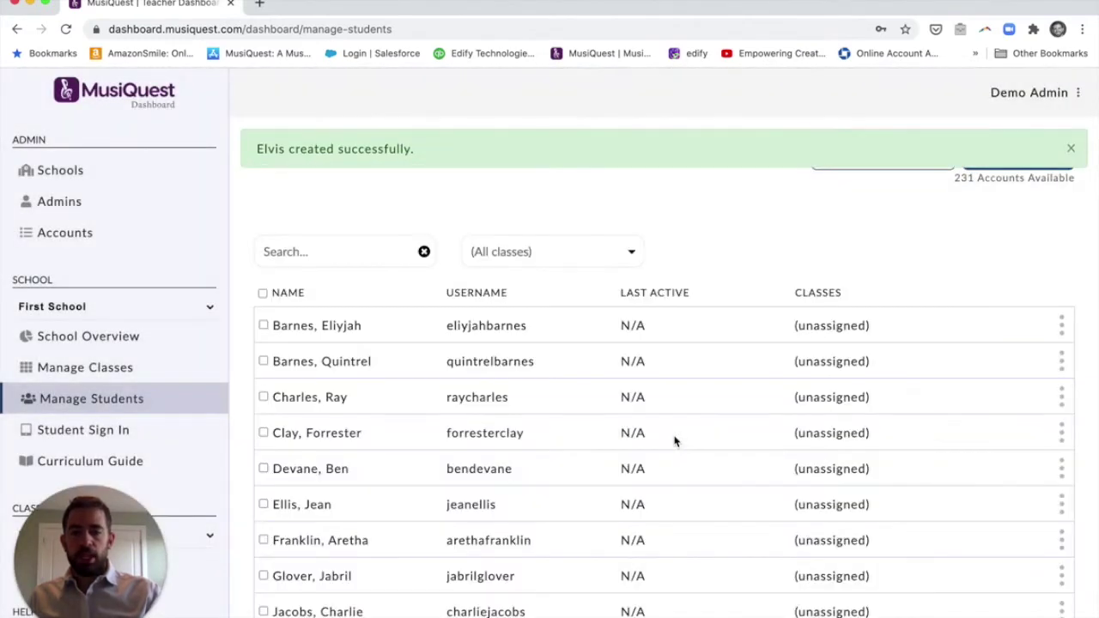
scroll(675, 441, down, 4)
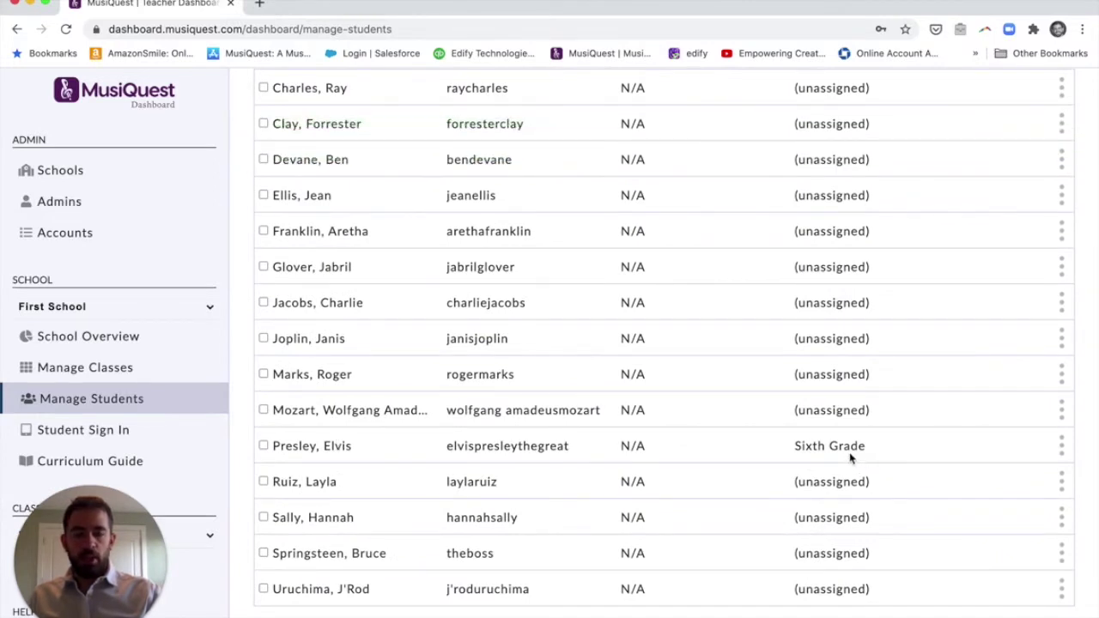
- Add the third, fourth and fifth students in the list to the First Period class
scroll(850, 459, up, 3)
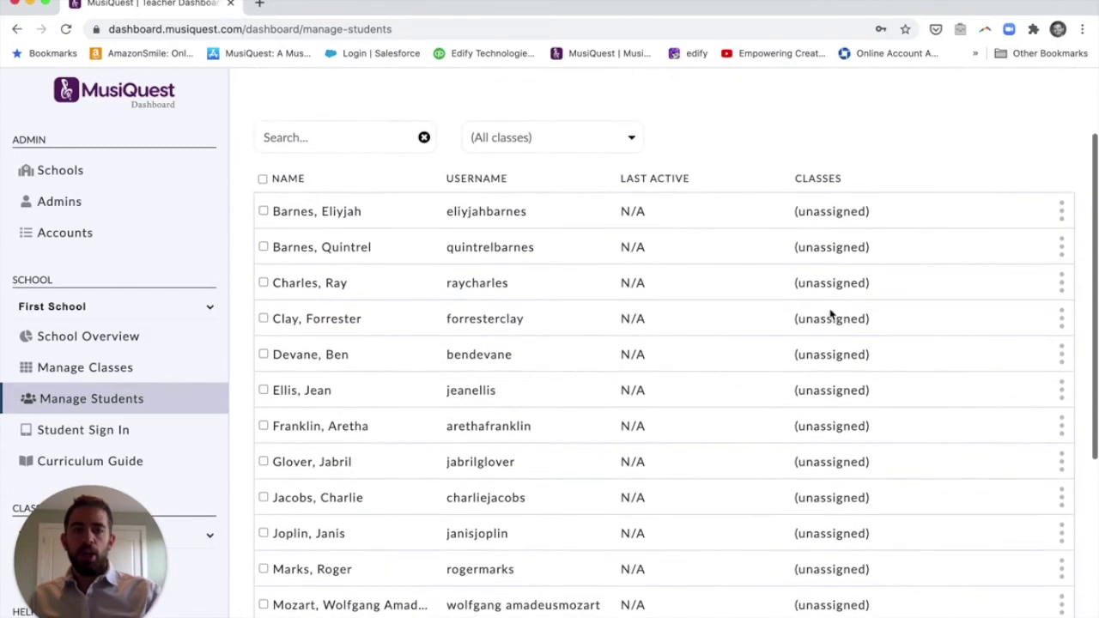
scroll(833, 251, up, 1)
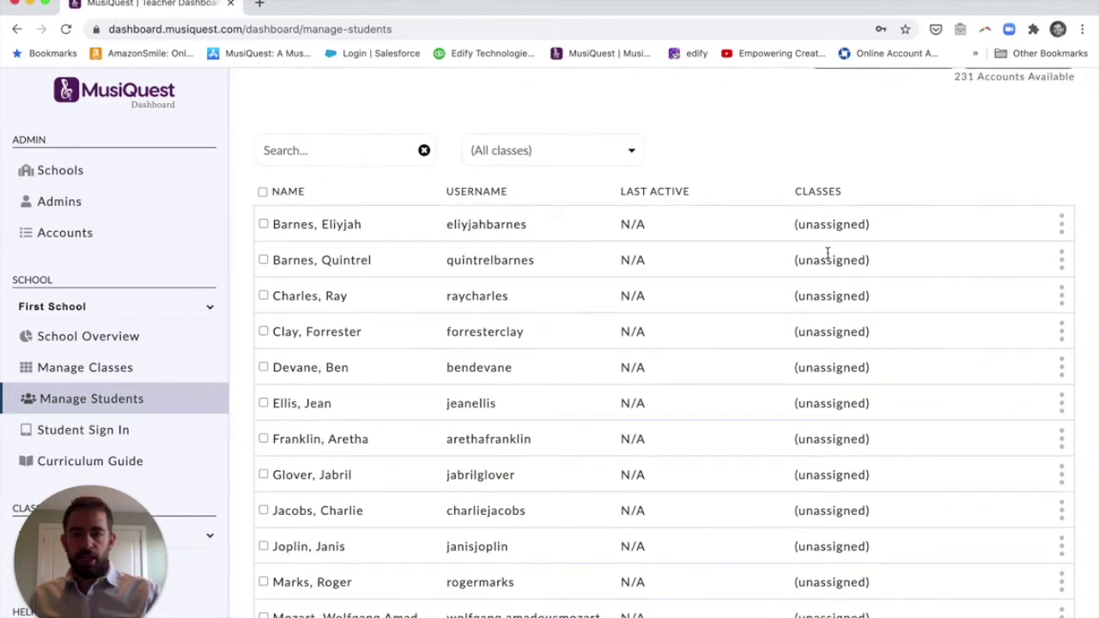
click(263, 297)
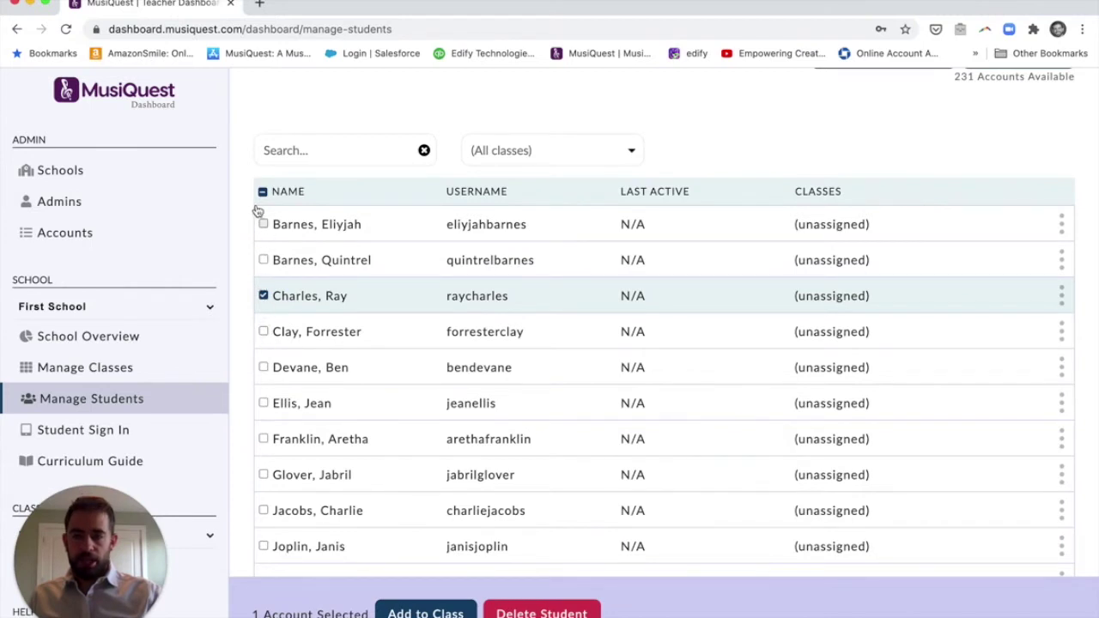
click(264, 334)
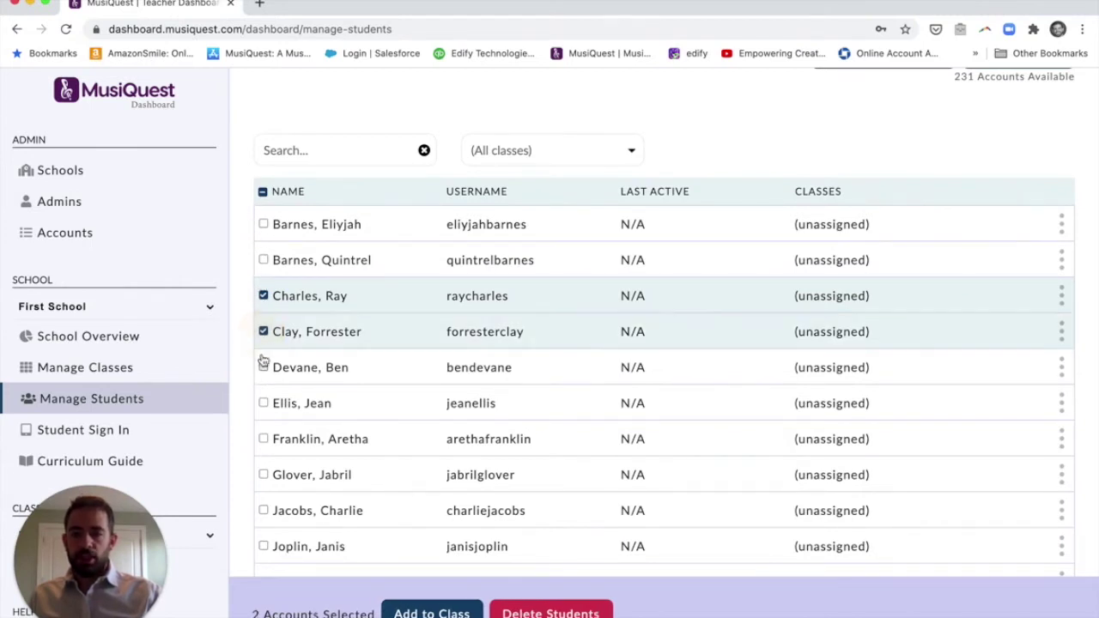
click(263, 368)
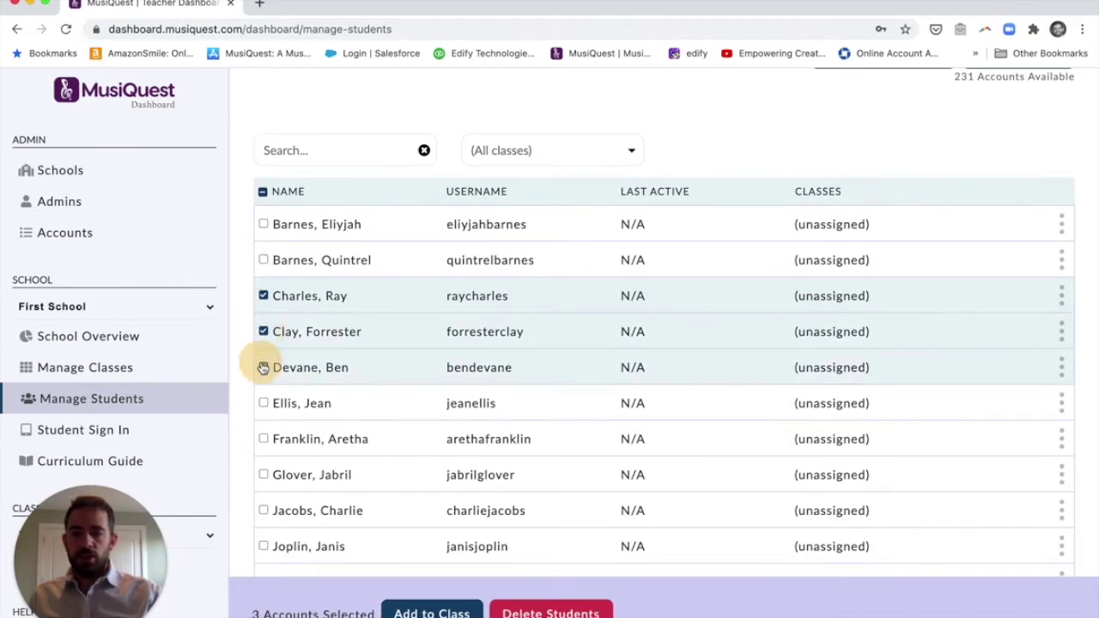
click(438, 615)
click(785, 213)
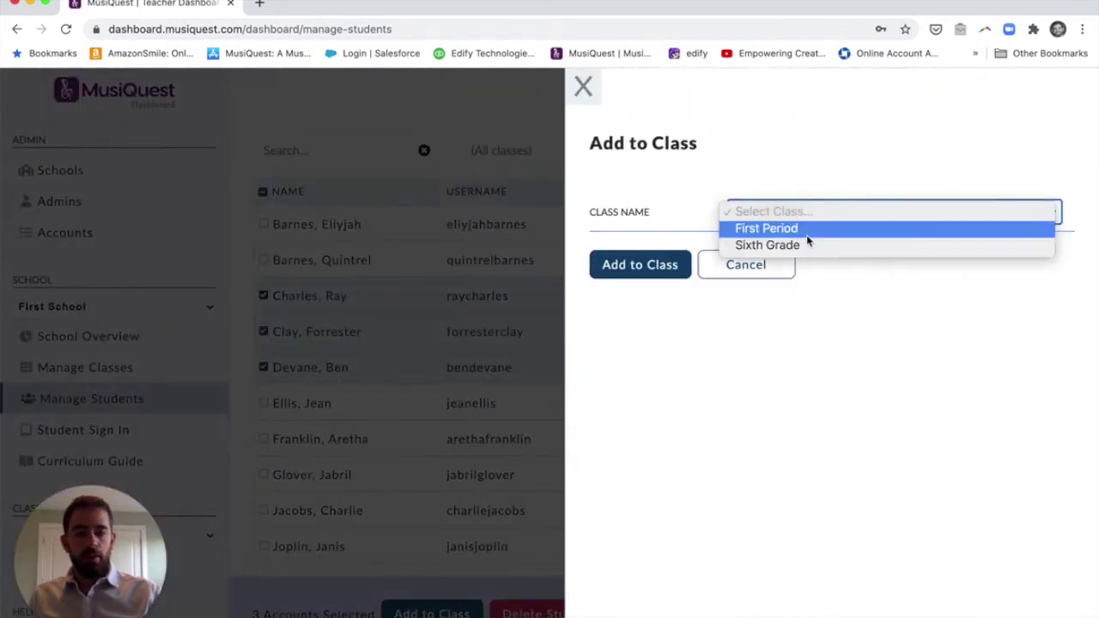
click(803, 232)
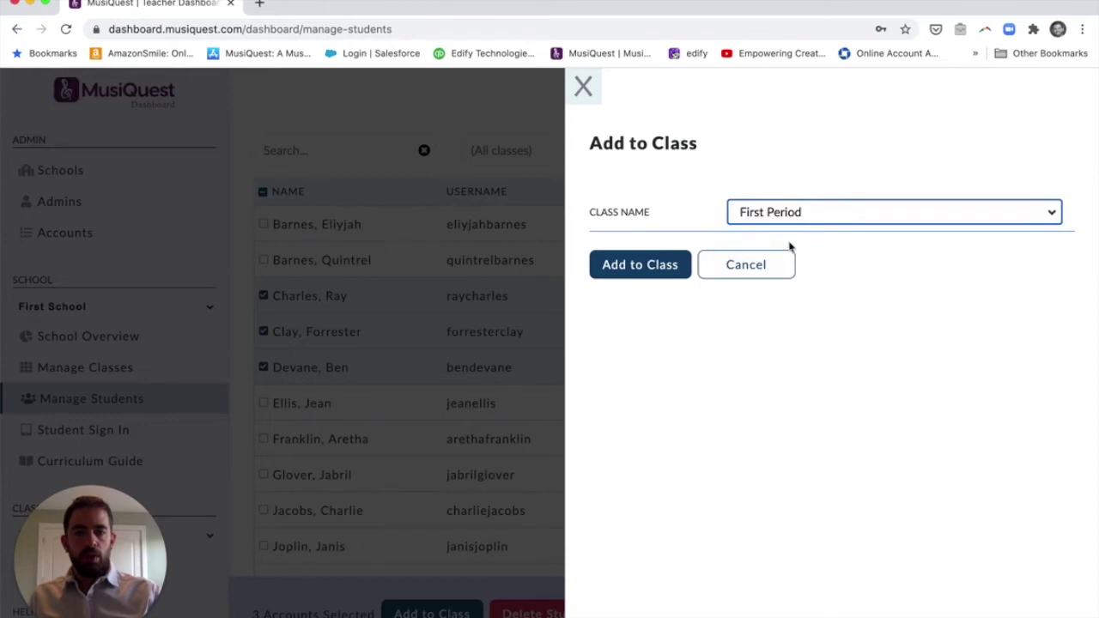
click(671, 269)
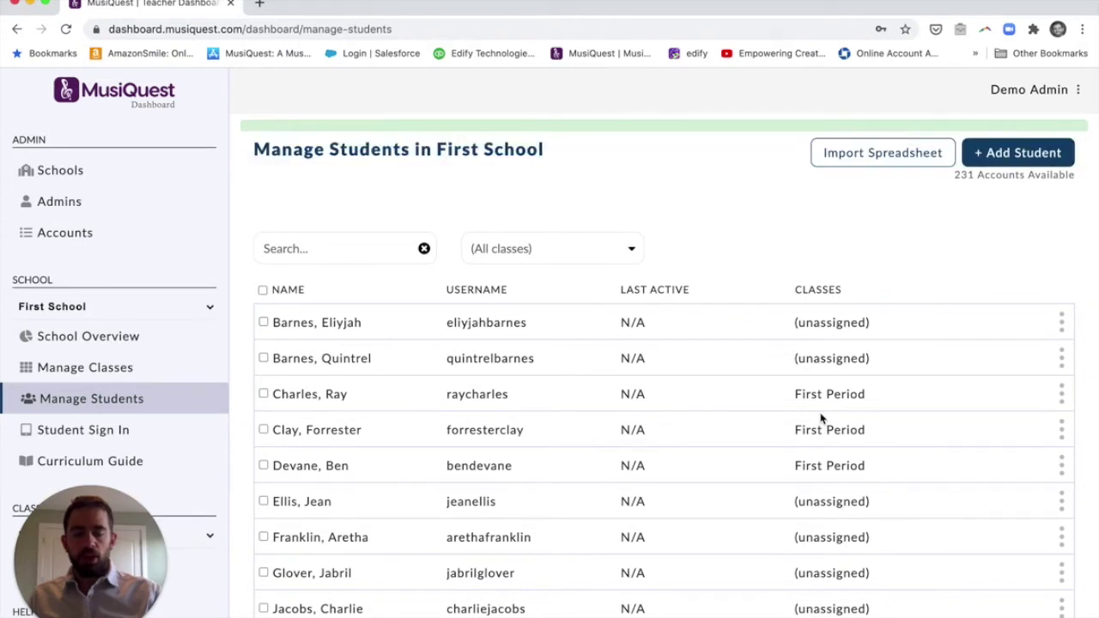
scroll(123, 392, down, 2)
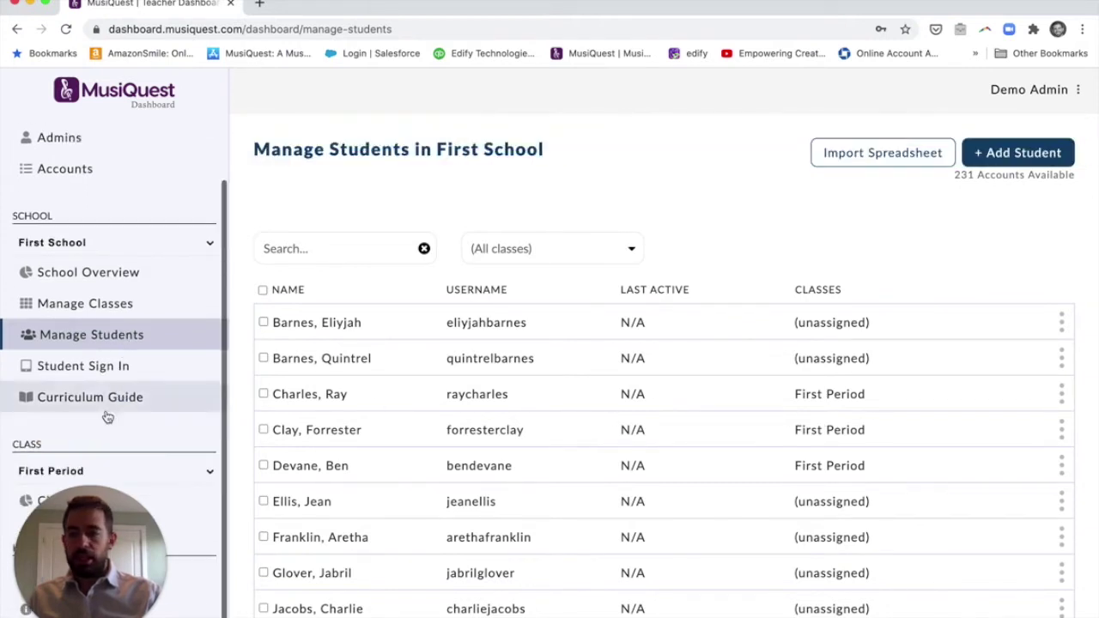
scroll(111, 346, down, 1)
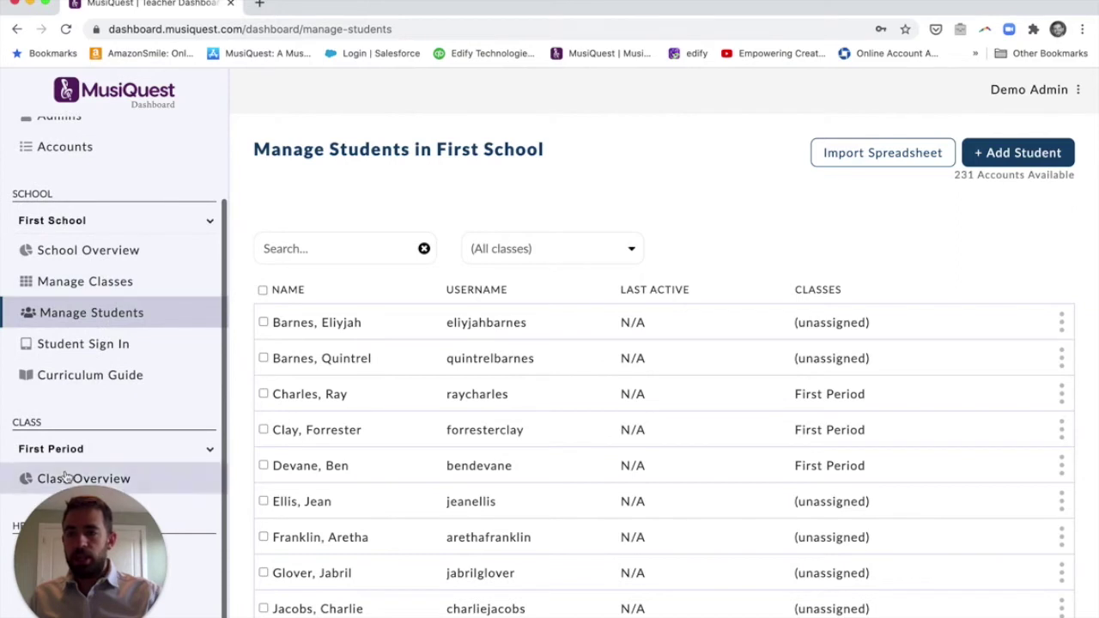
scroll(119, 421, up, 3)
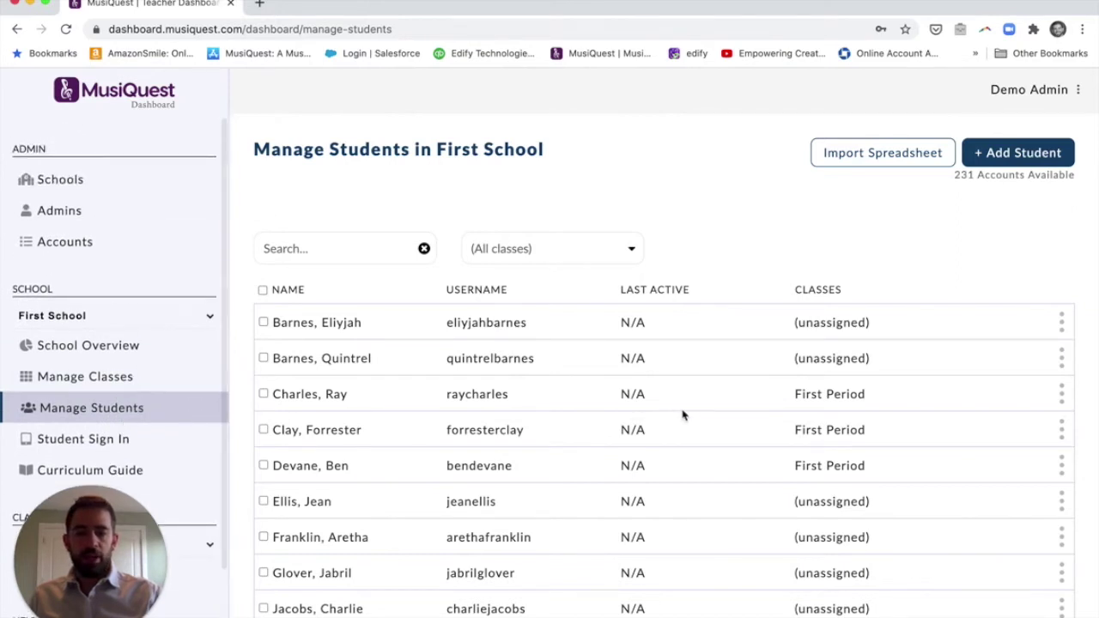
- Filter the student list to show only the First Period class
scroll(810, 420, down, 1)
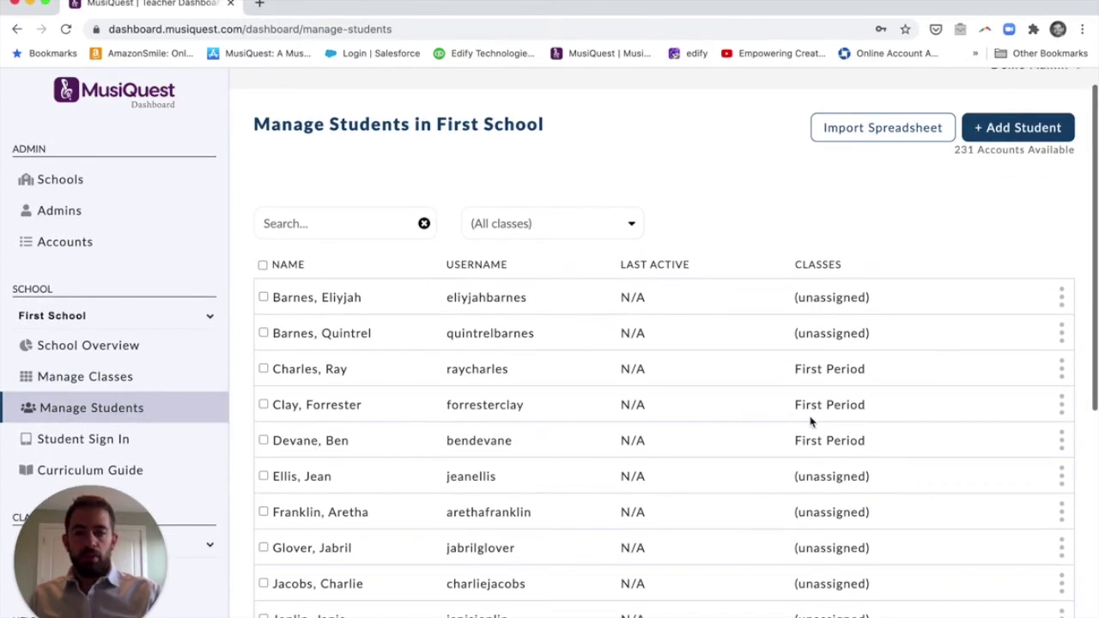
click(583, 235)
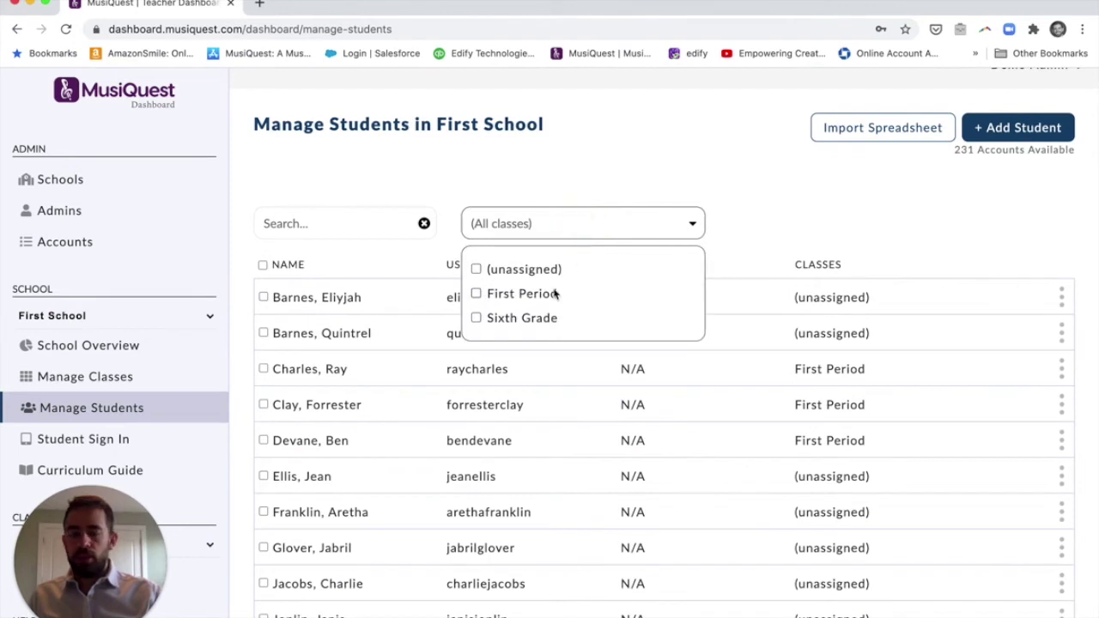
click(556, 294)
click(810, 275)
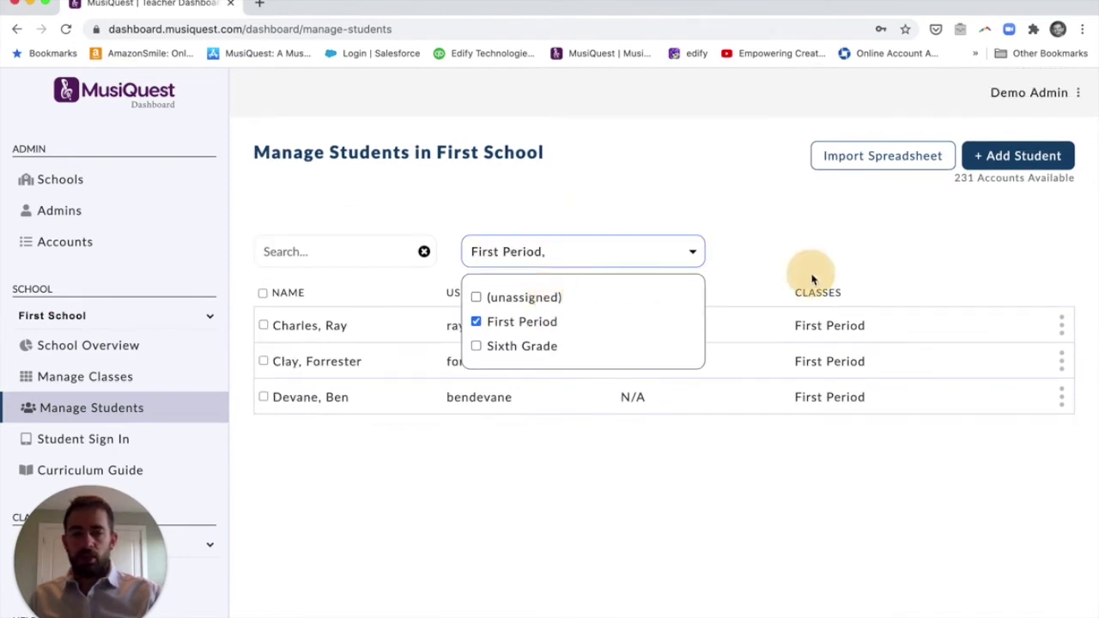
click(701, 252)
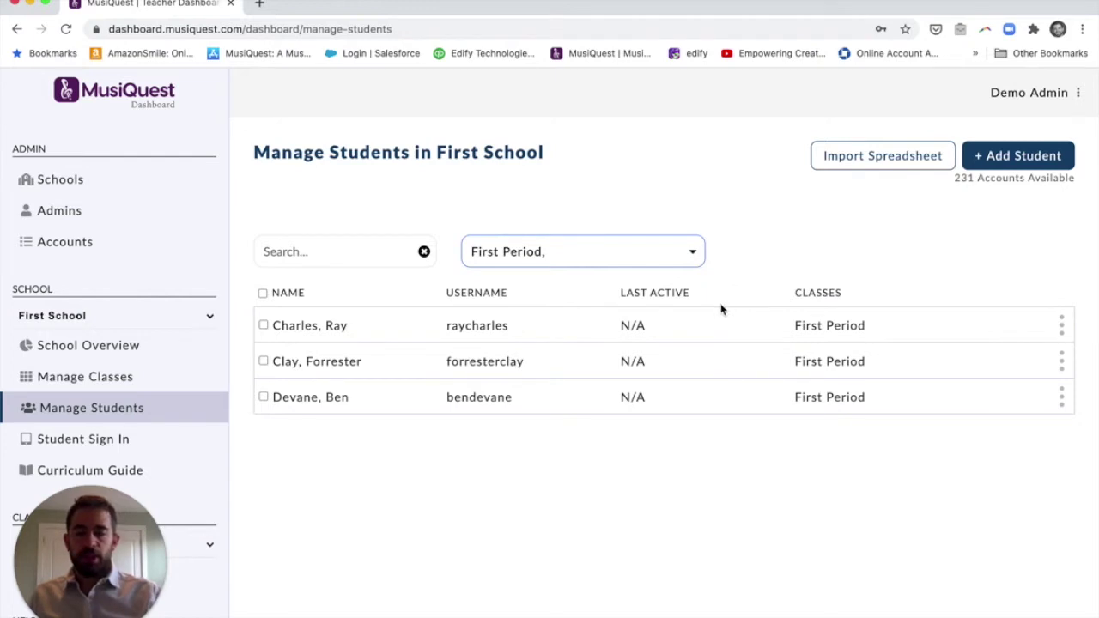
- Include Sixth Grade in the class filter alongside First Period, and clear both classes from the filter
click(697, 265)
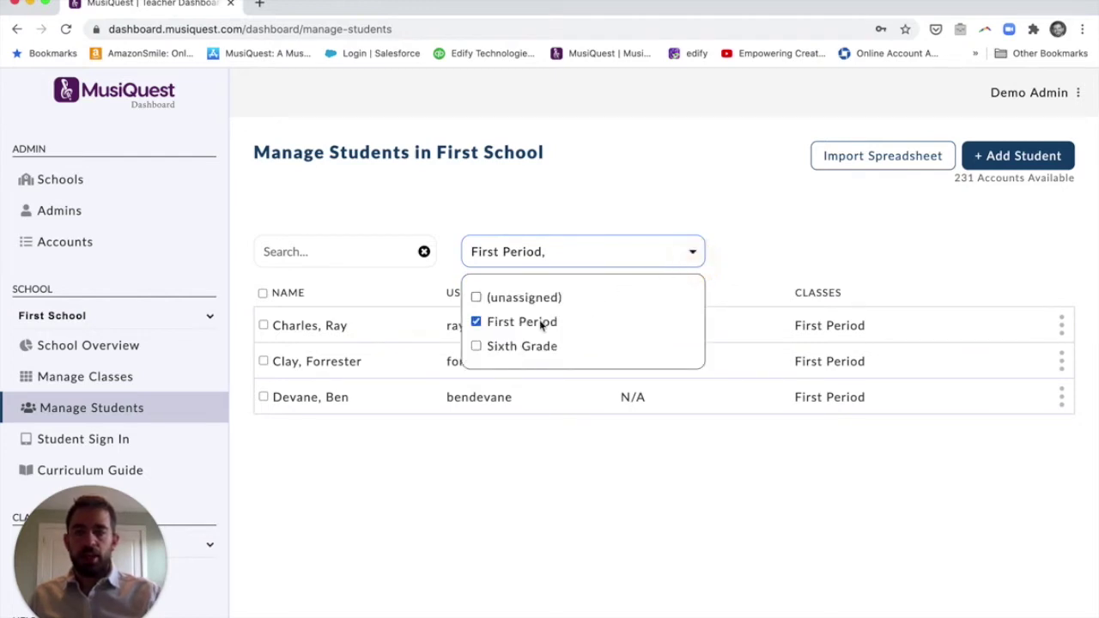
click(488, 347)
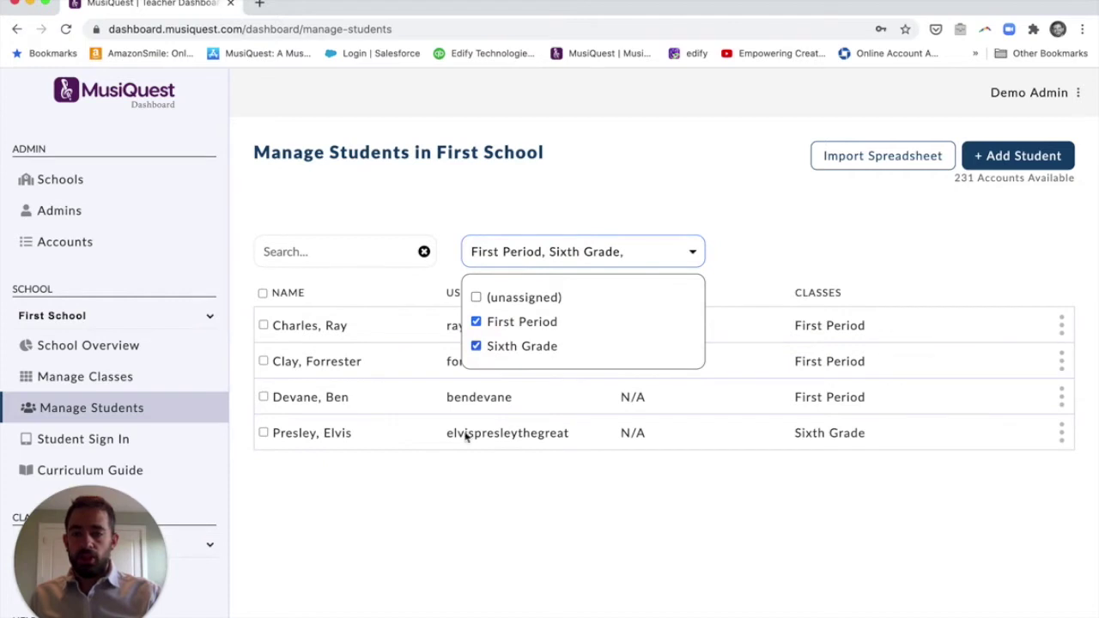
click(477, 323)
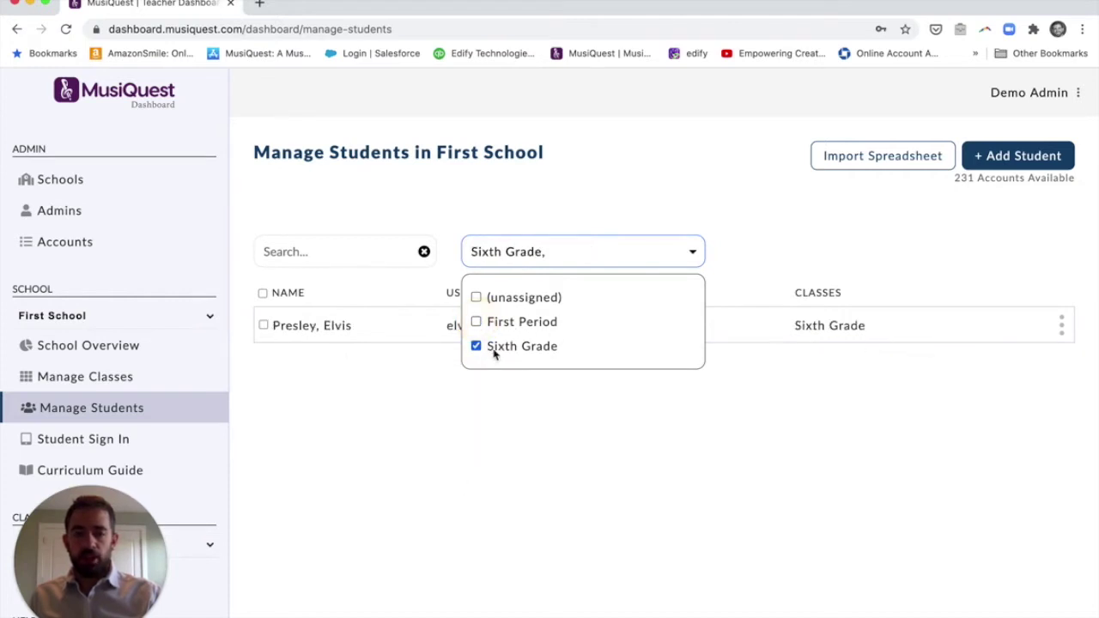
click(477, 345)
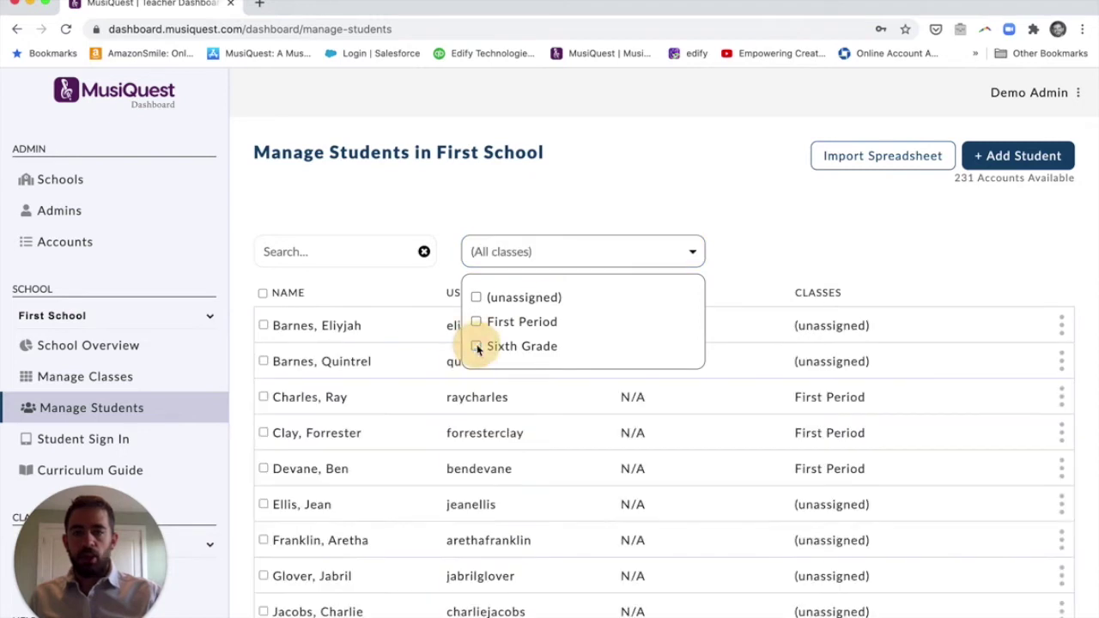
- Filter the list to unassigned students and add all of them to the Sixth Grade class
click(476, 297)
click(690, 253)
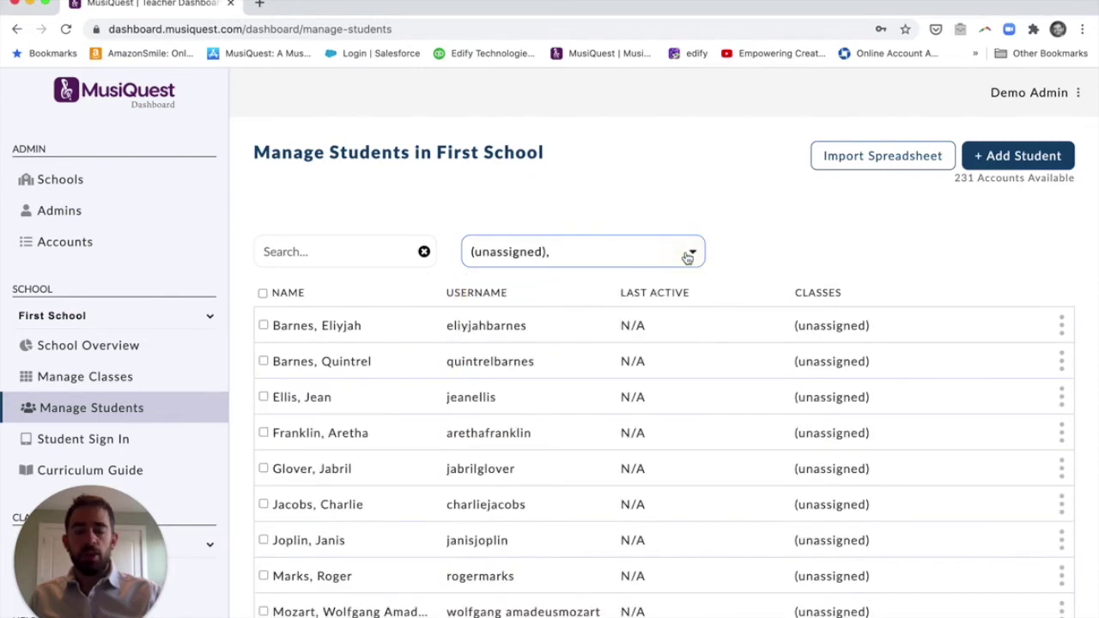
click(263, 293)
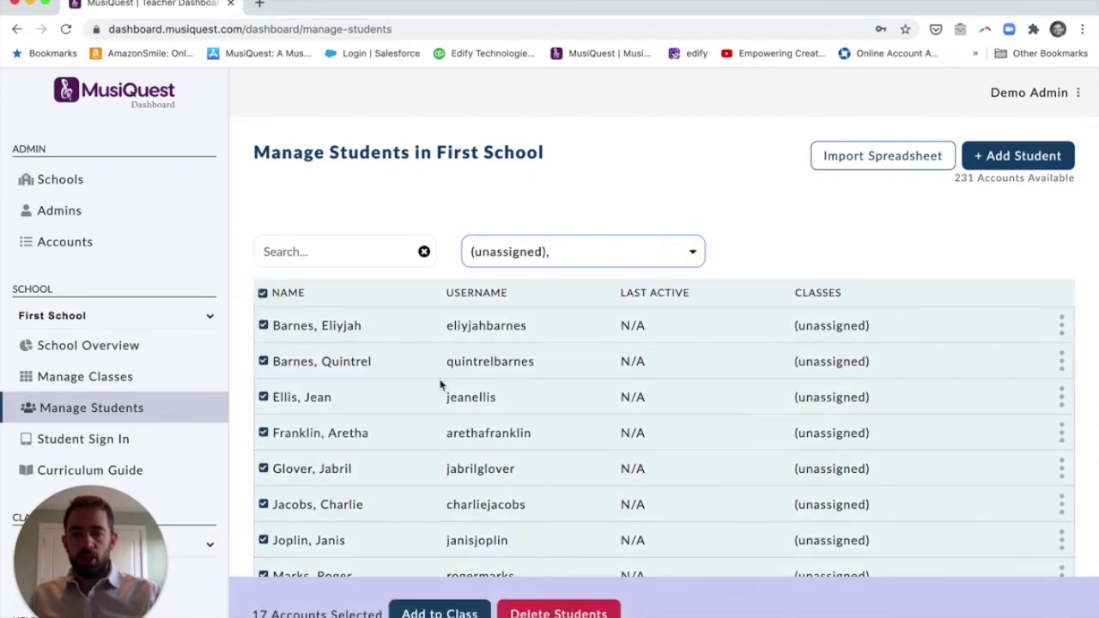
click(435, 607)
click(776, 224)
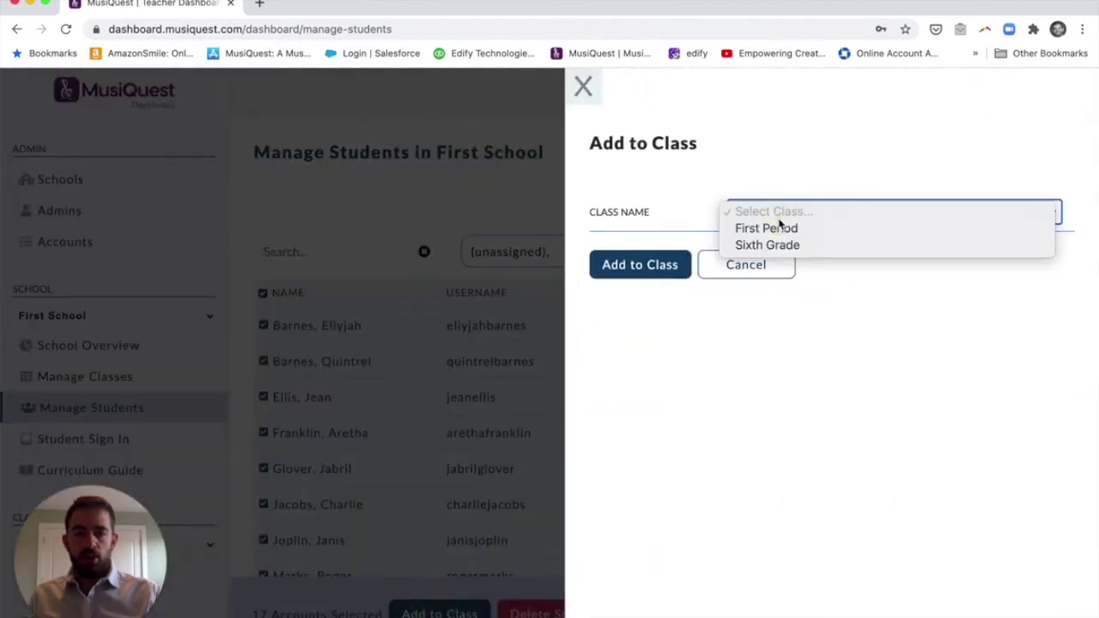
click(783, 246)
click(682, 272)
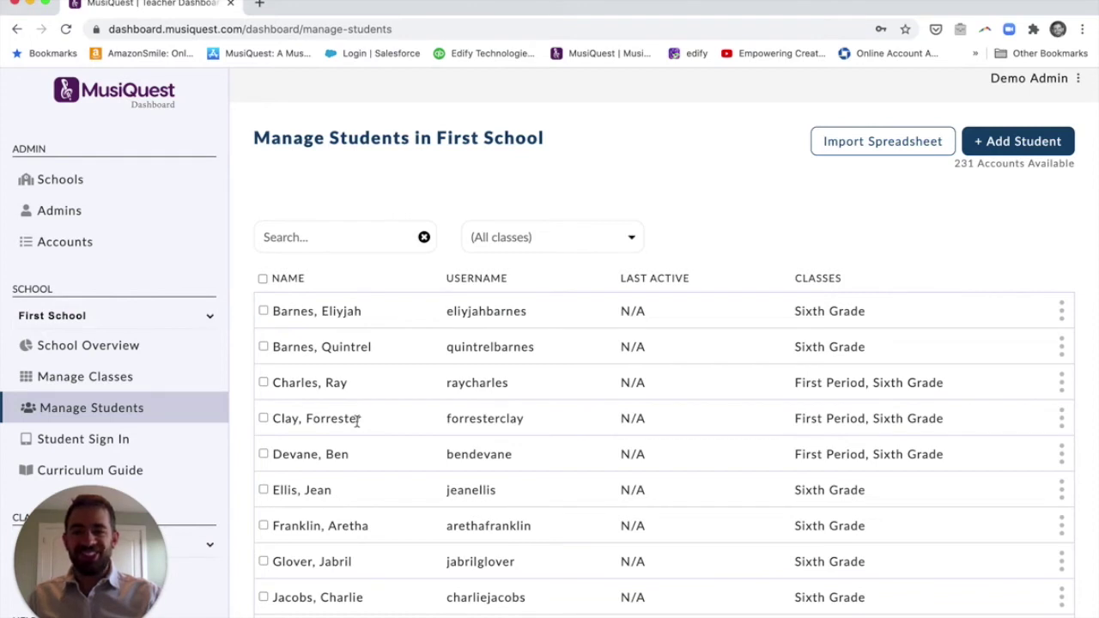
- Search the student list for "presl"
click(334, 246)
text(k)
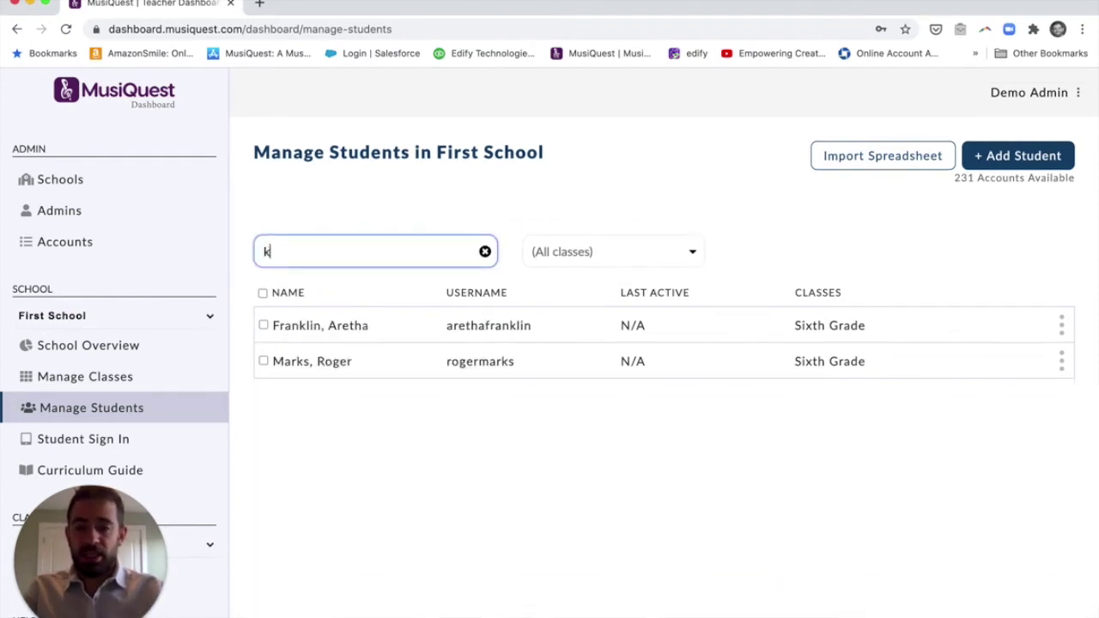
key(BackSpace)
text(presl)
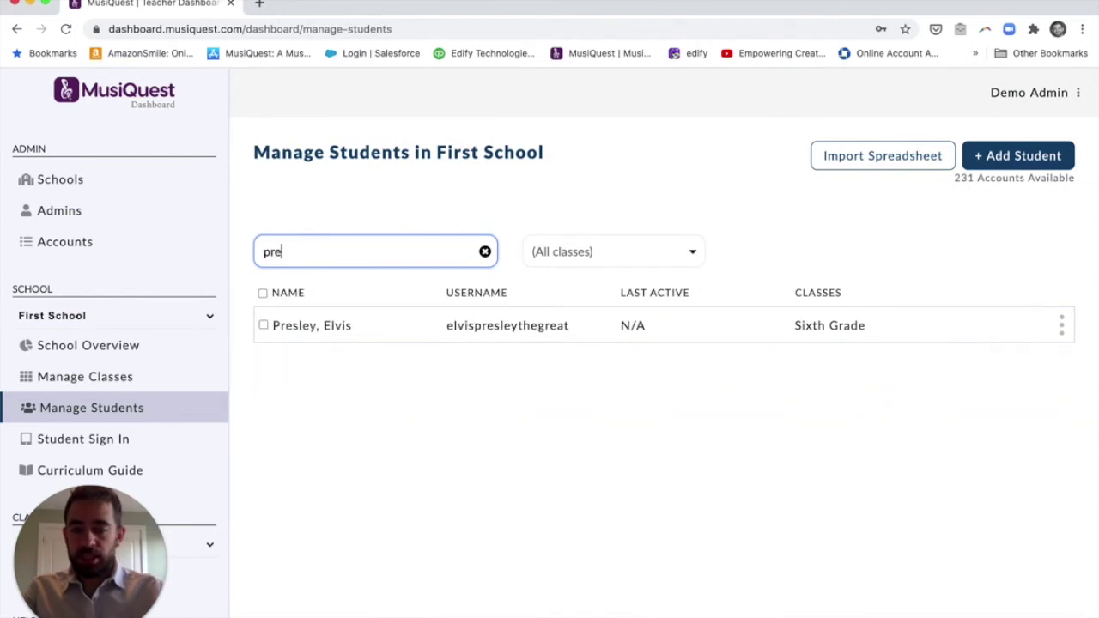
- Set the Lesson Note-Input Preference to Auto fill in the found student's accessibility settings and save it
click(1065, 325)
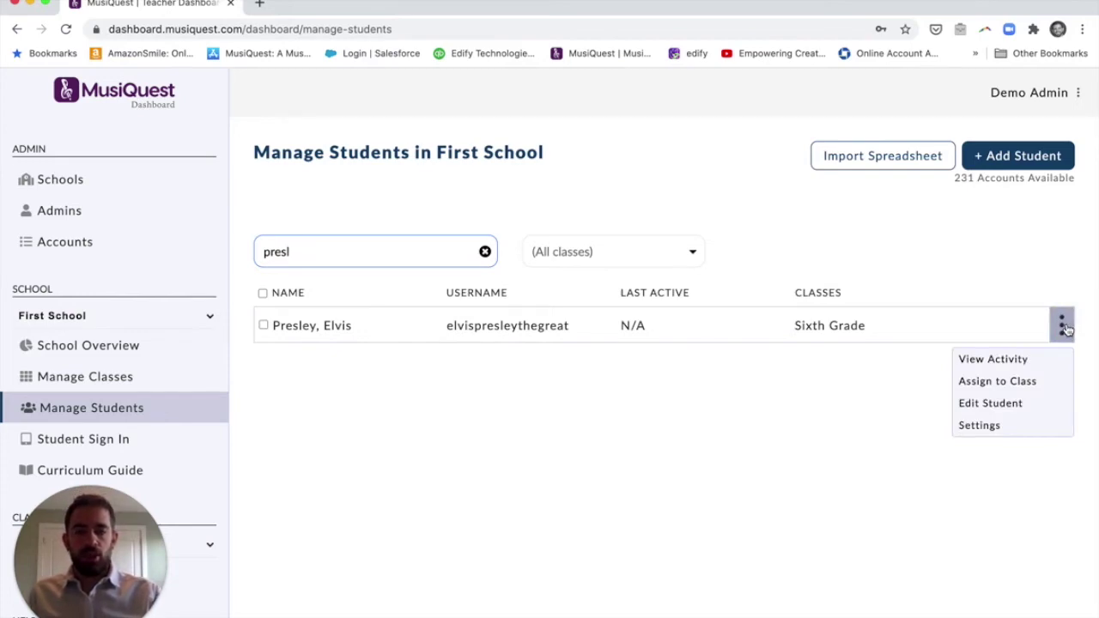
click(1019, 429)
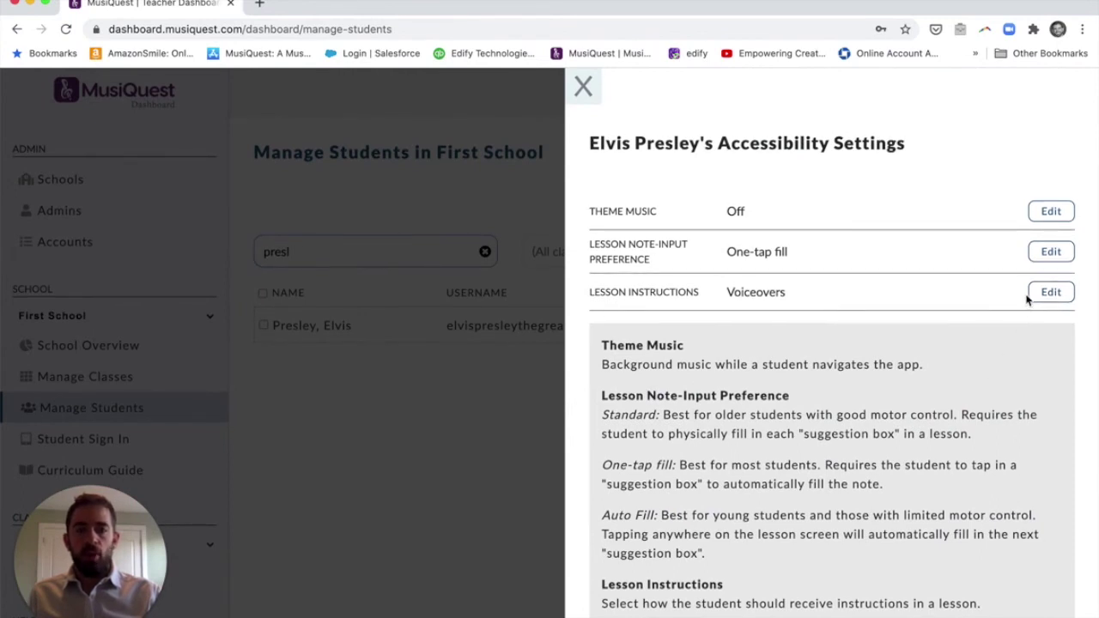
click(1049, 251)
click(927, 254)
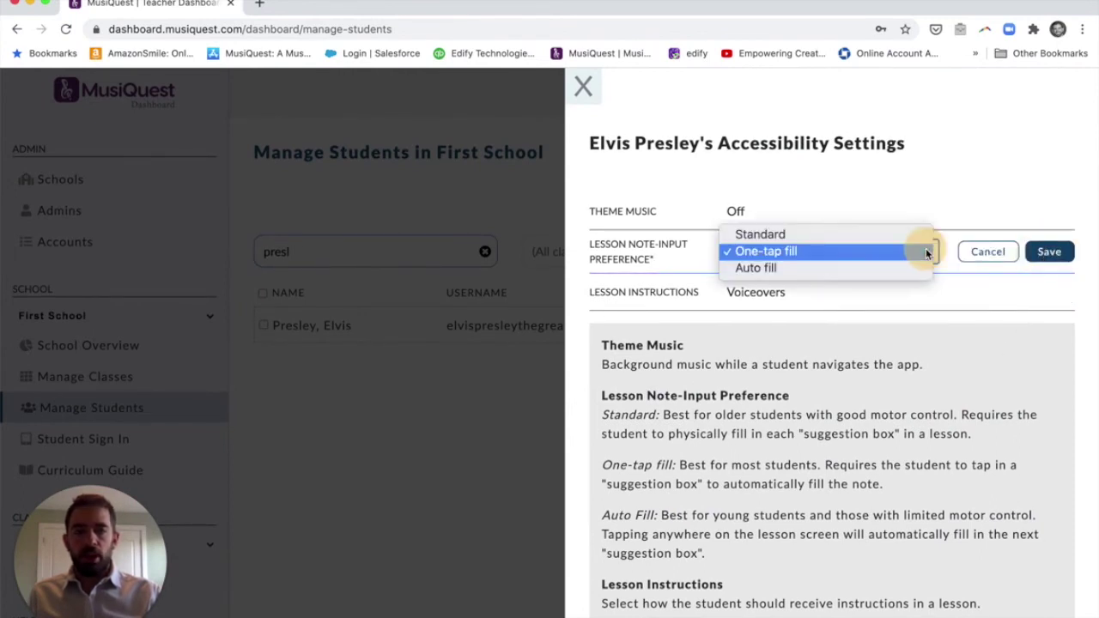
click(916, 267)
click(1047, 255)
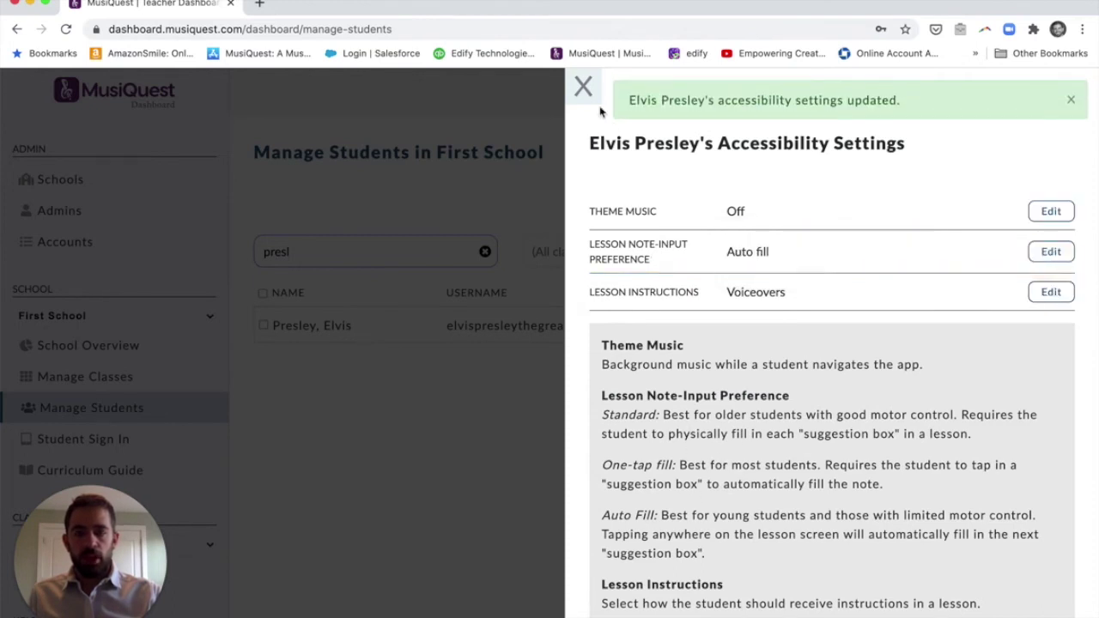
click(584, 87)
- Remove "thegreat" from the end of the same student's username, save the change and close the student's details
click(1062, 325)
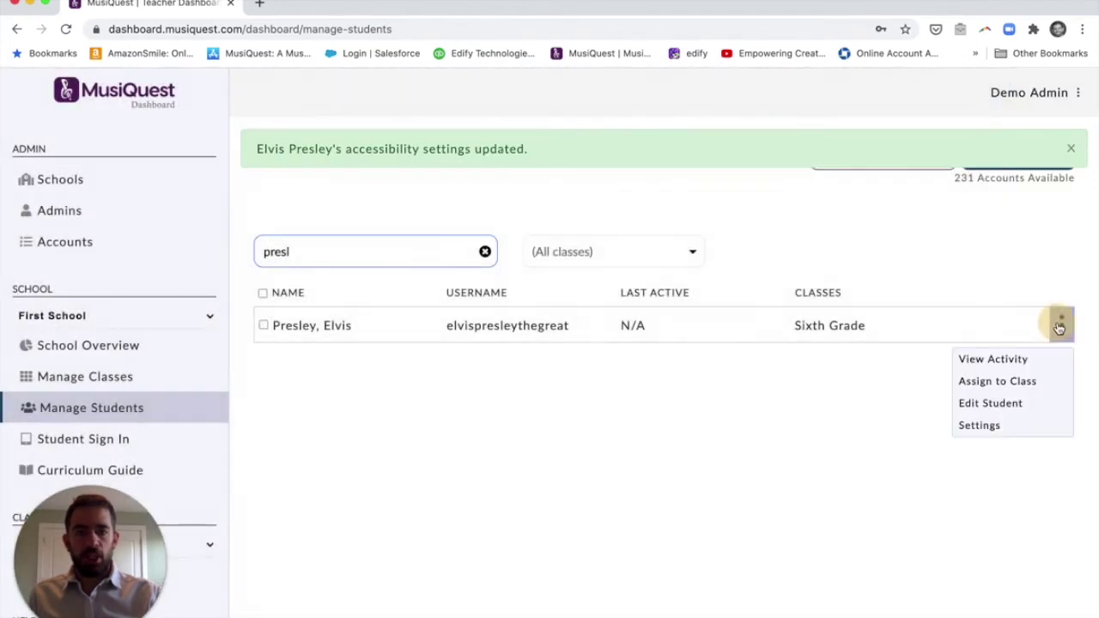
click(1035, 407)
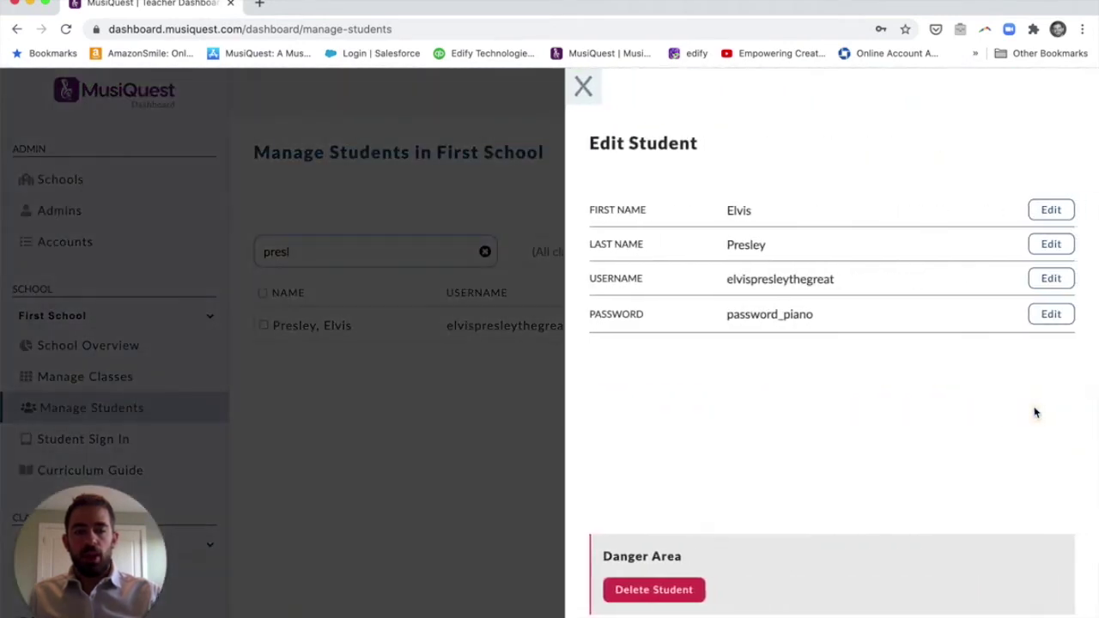
click(1053, 280)
drag(842, 275, 794, 273)
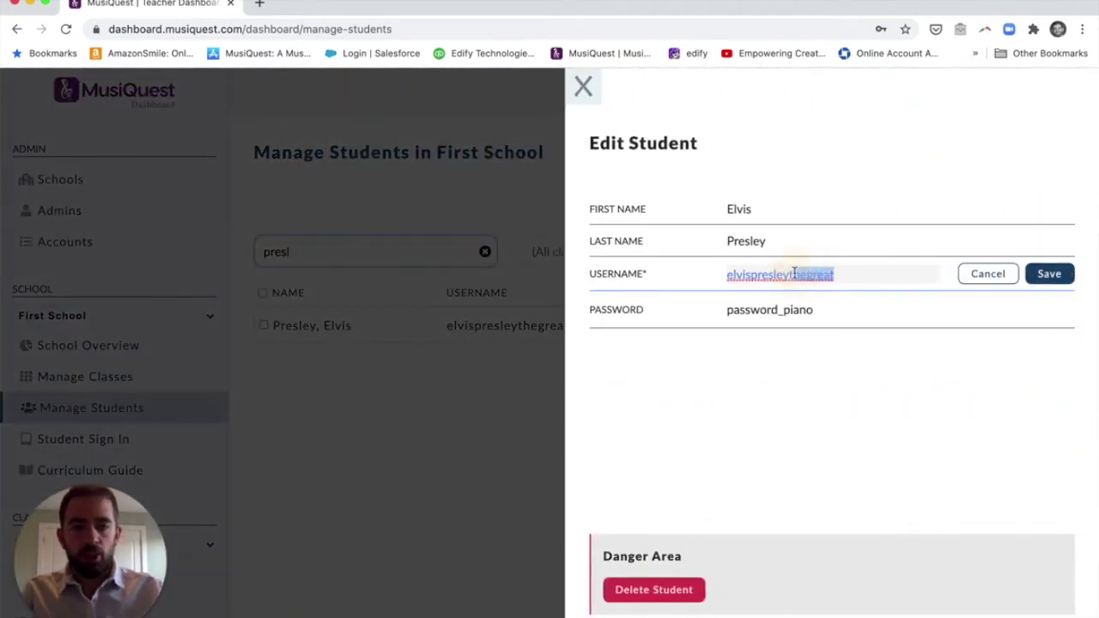
key(BackSpace)
click(1050, 276)
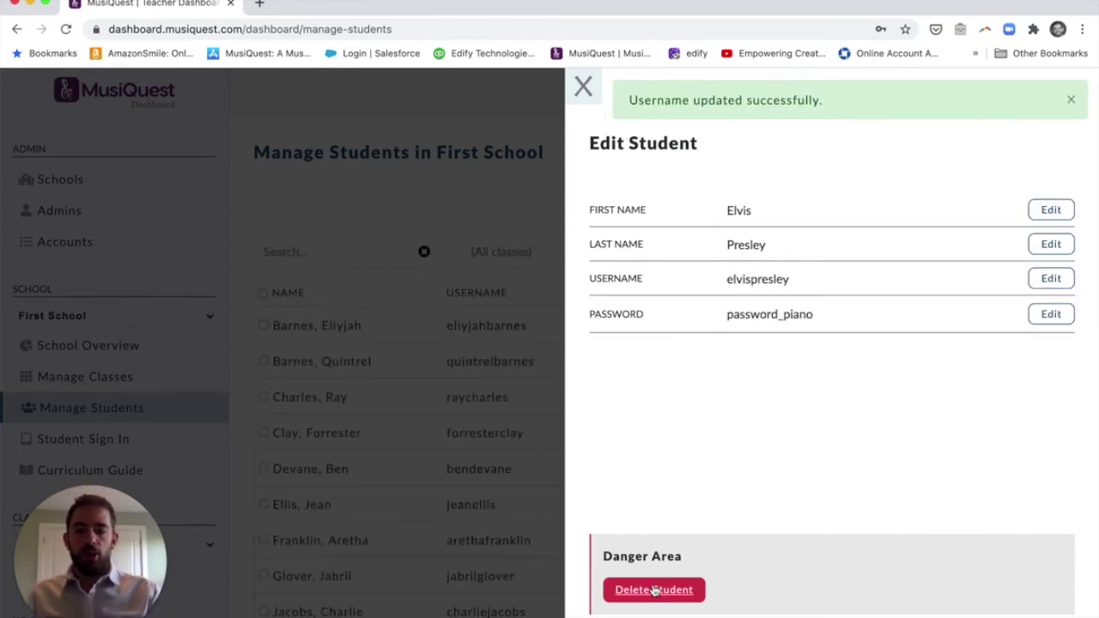
click(583, 86)
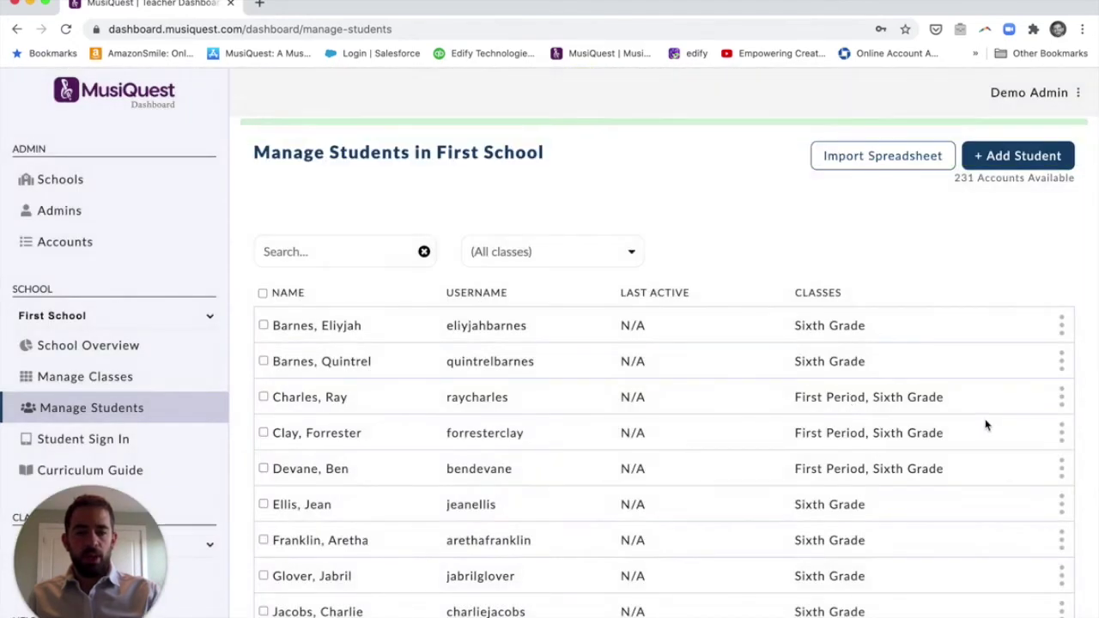
- Filter the full student list to show only the First Period class
scroll(986, 425, down, 1)
scroll(986, 425, down, 3)
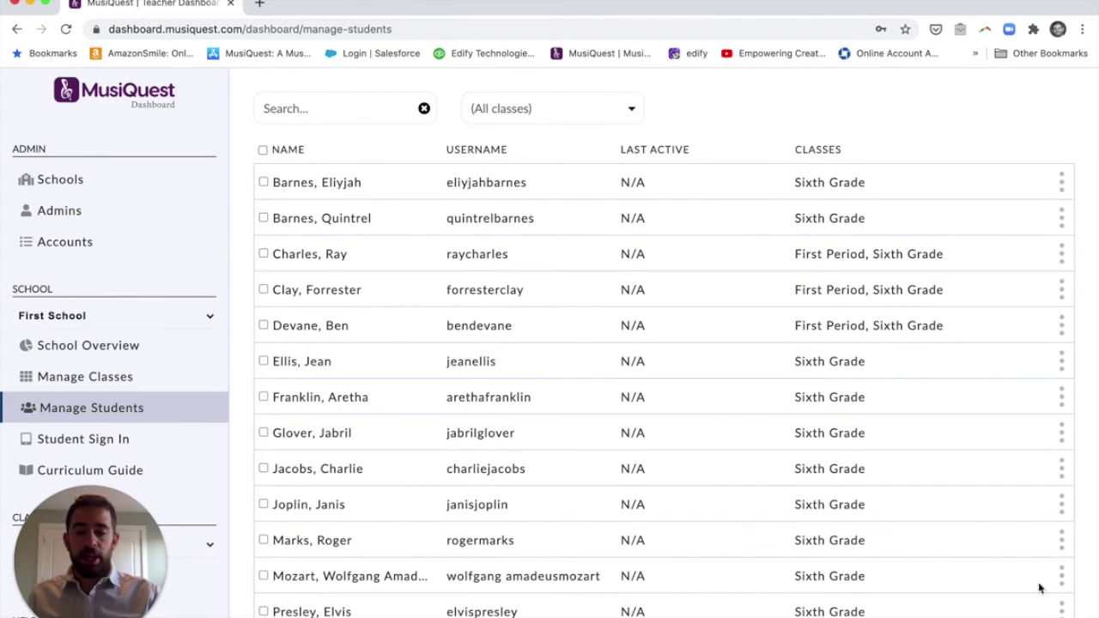
scroll(1016, 513, up, 3)
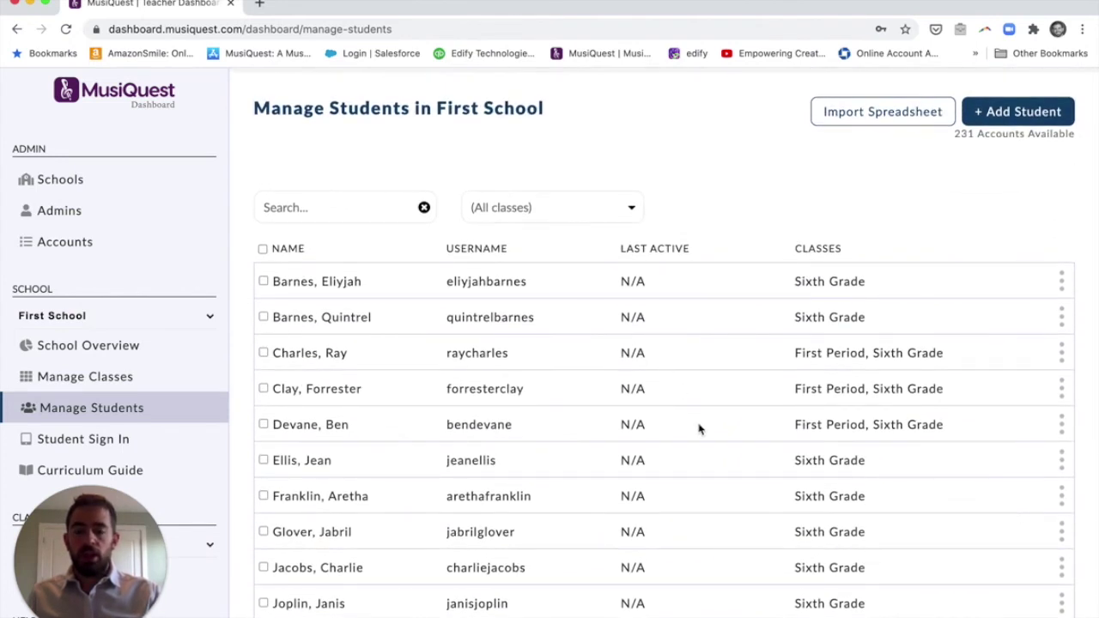
scroll(700, 429, down, 1)
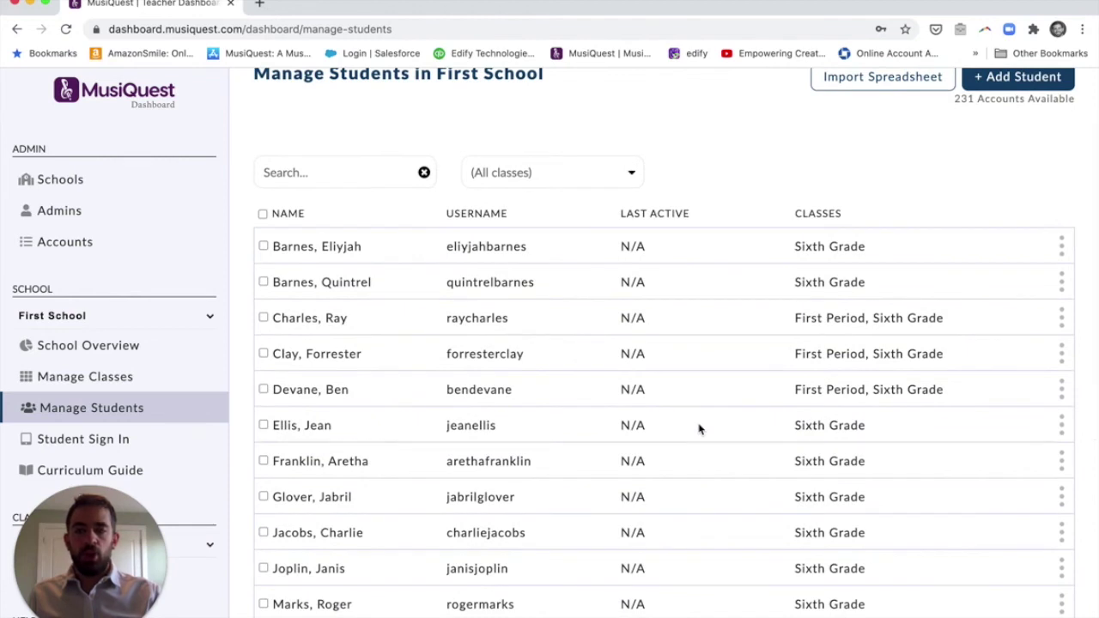
scroll(700, 429, down, 1)
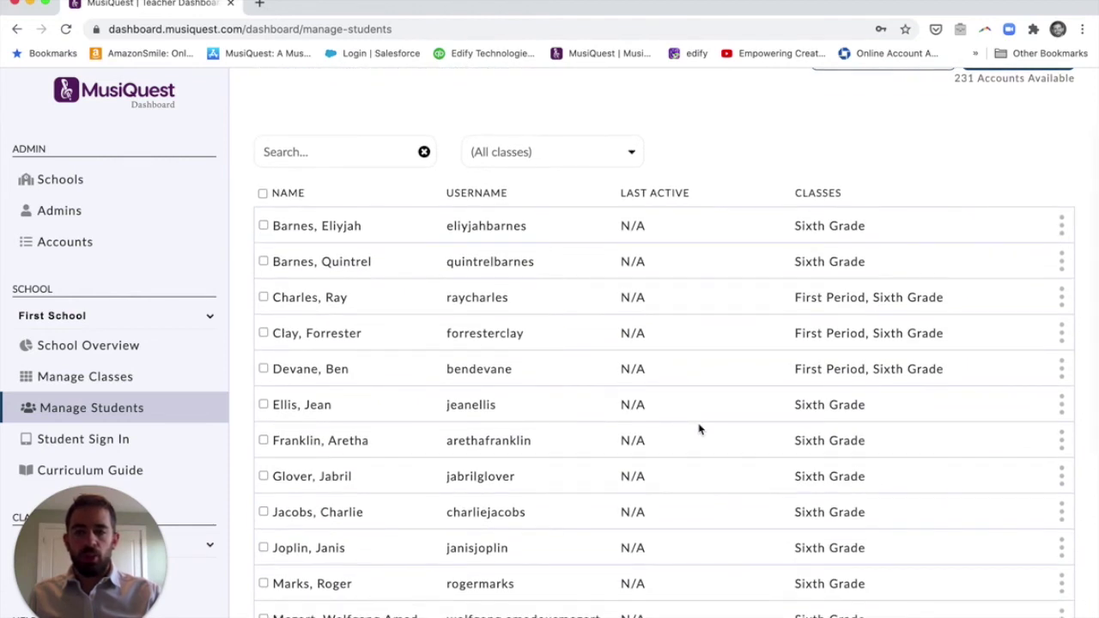
click(564, 154)
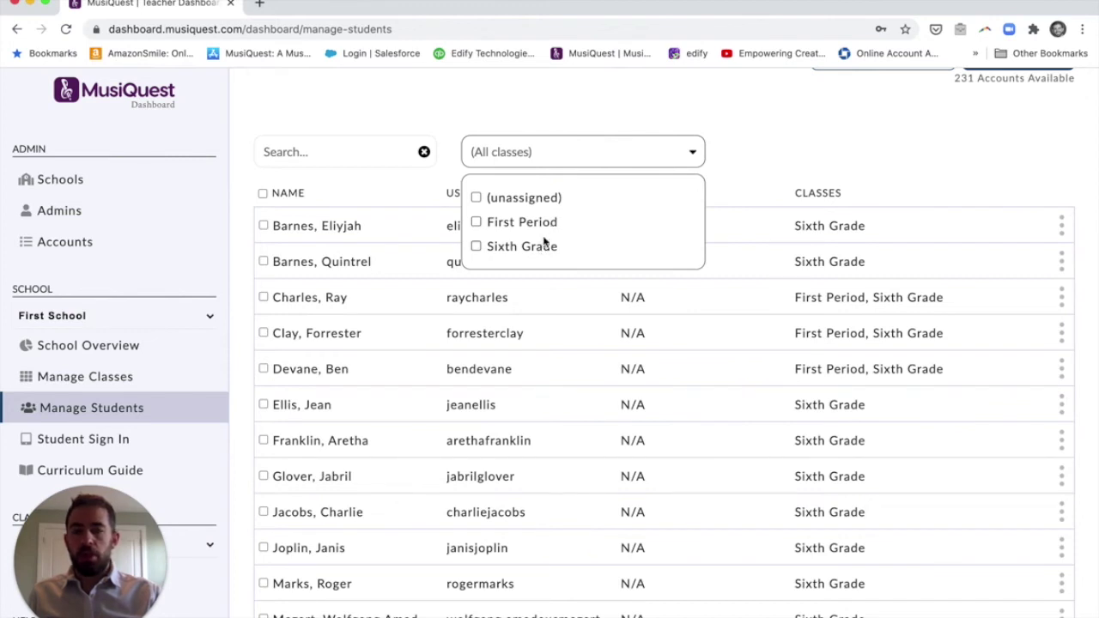
click(545, 222)
click(670, 252)
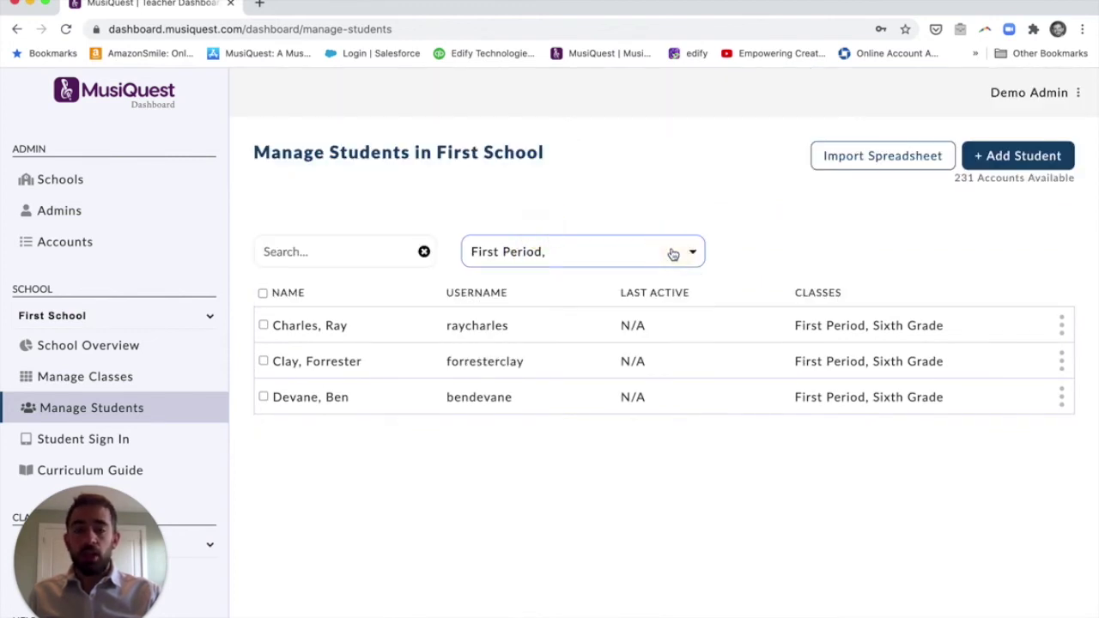
- Delete the first two students in the First Period list and confirm the deletion
click(263, 325)
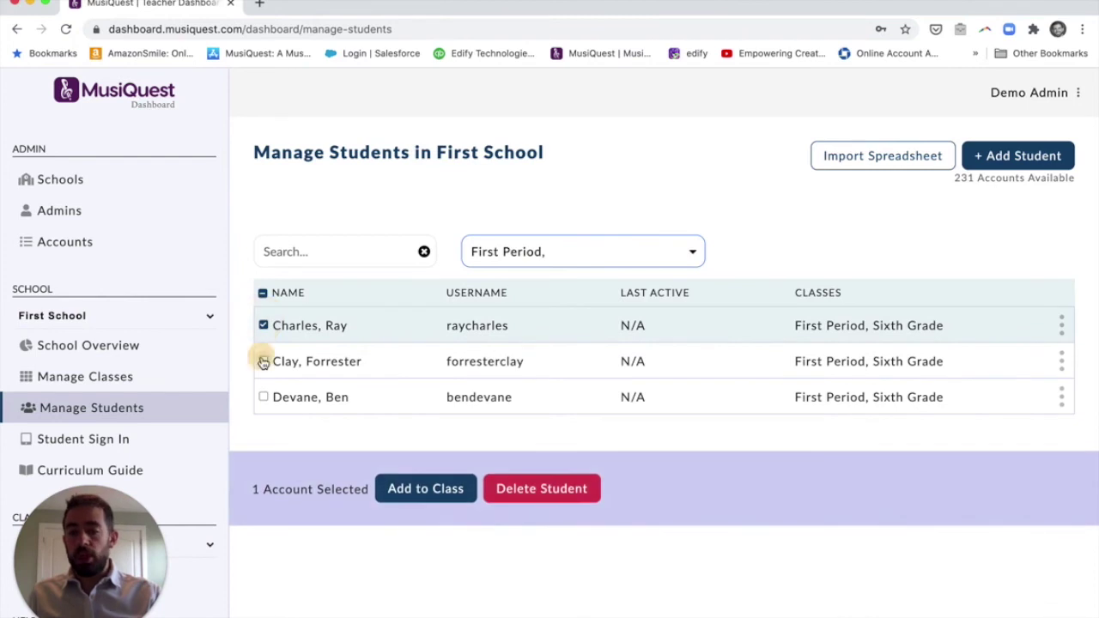
click(263, 361)
click(543, 491)
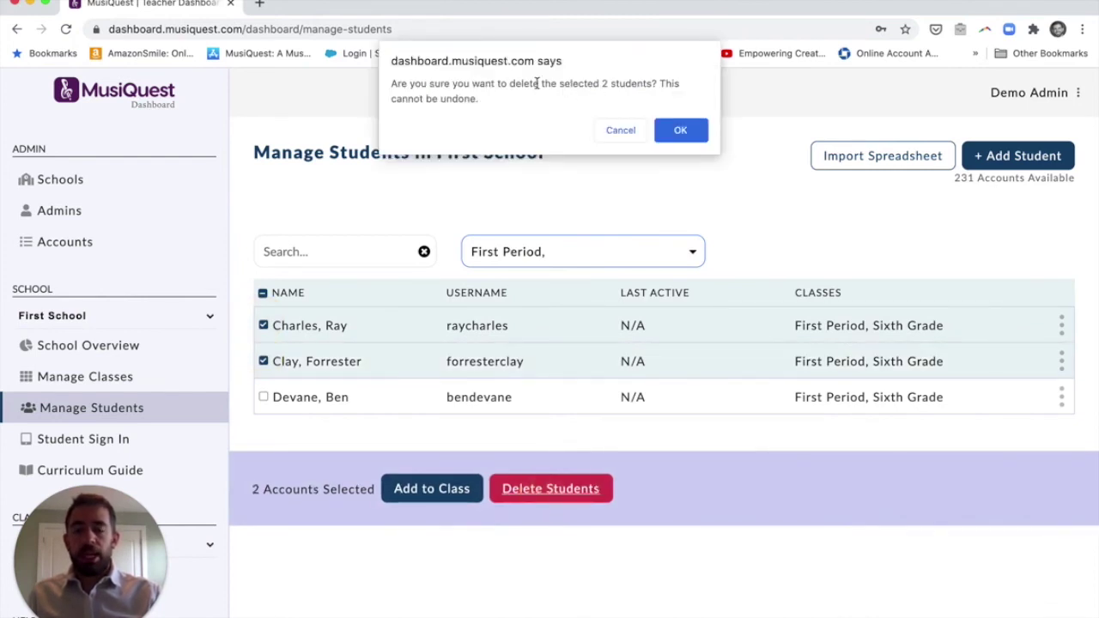
click(679, 135)
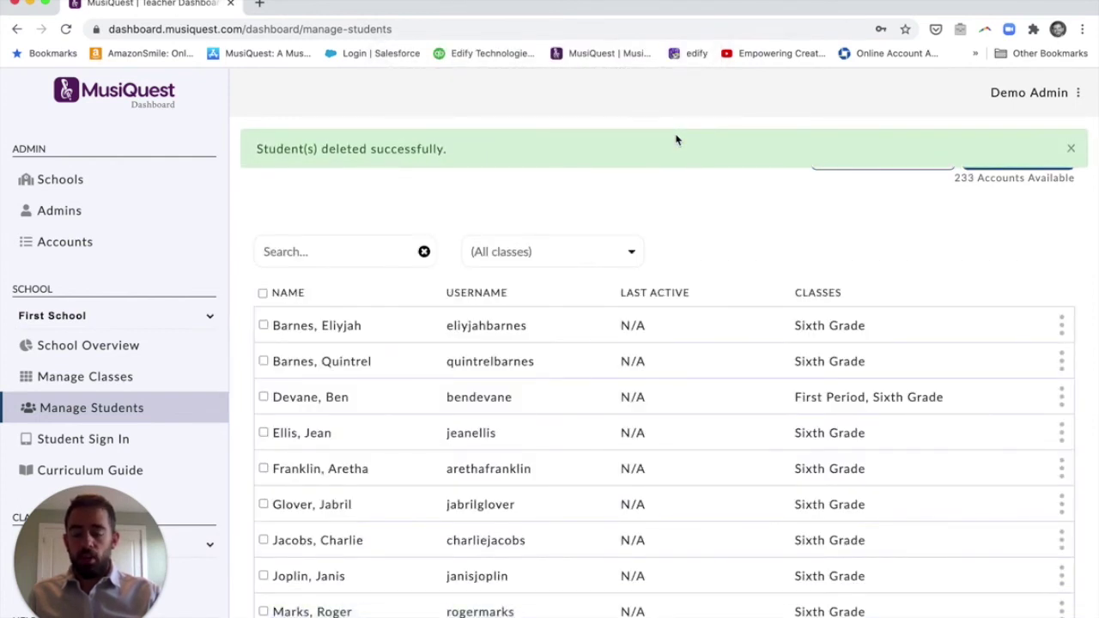
- Check which students remain in First Period using the class filter, and clear the filter again
click(615, 245)
click(544, 325)
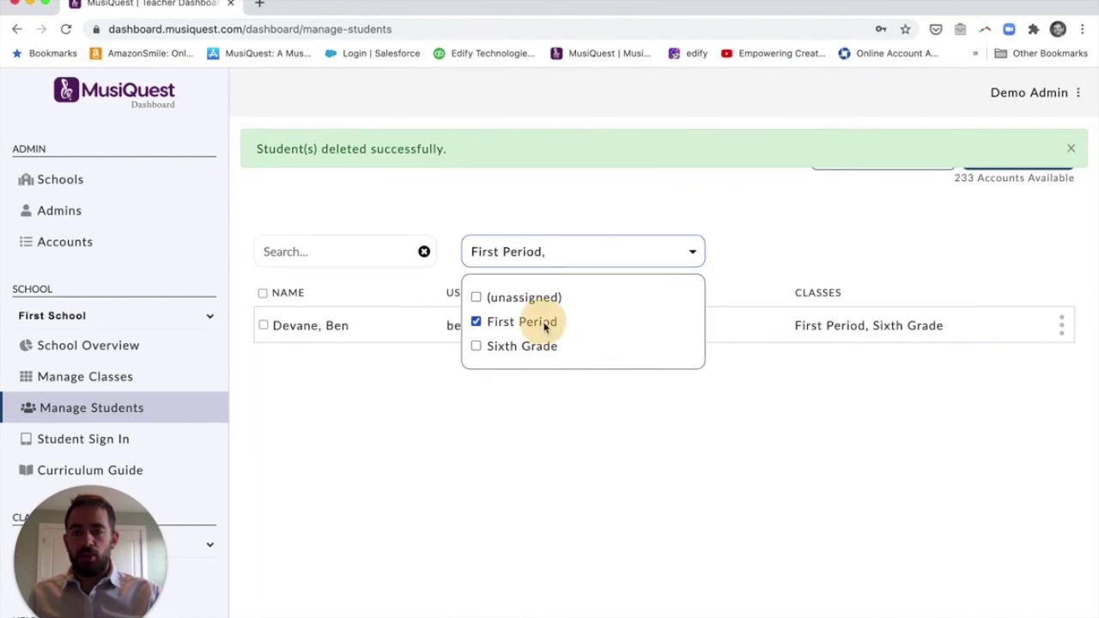
click(678, 249)
click(678, 249)
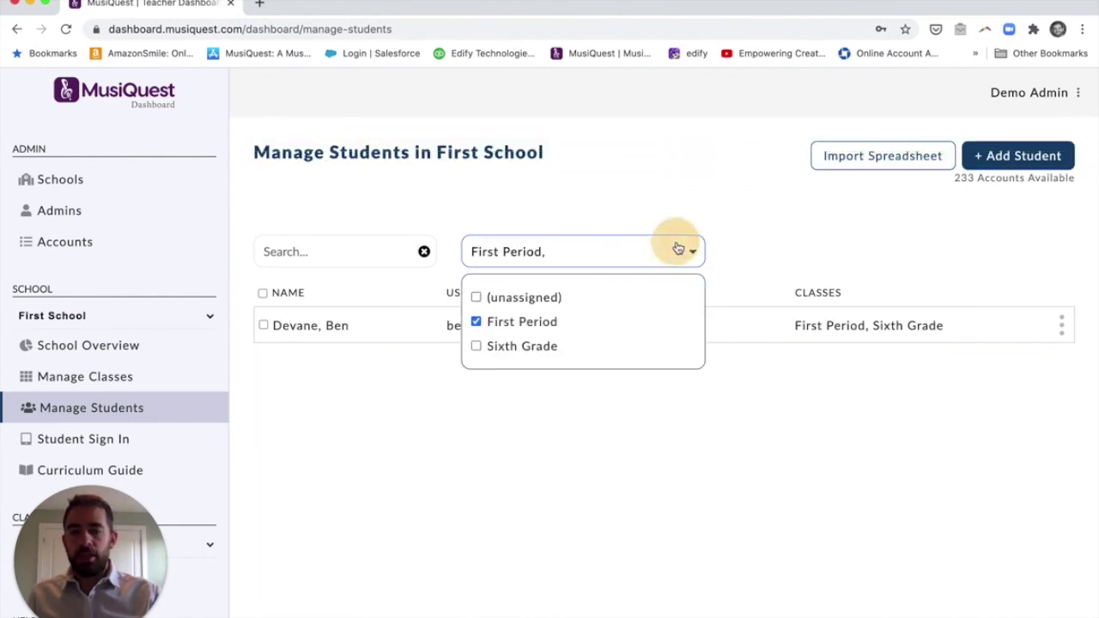
click(518, 324)
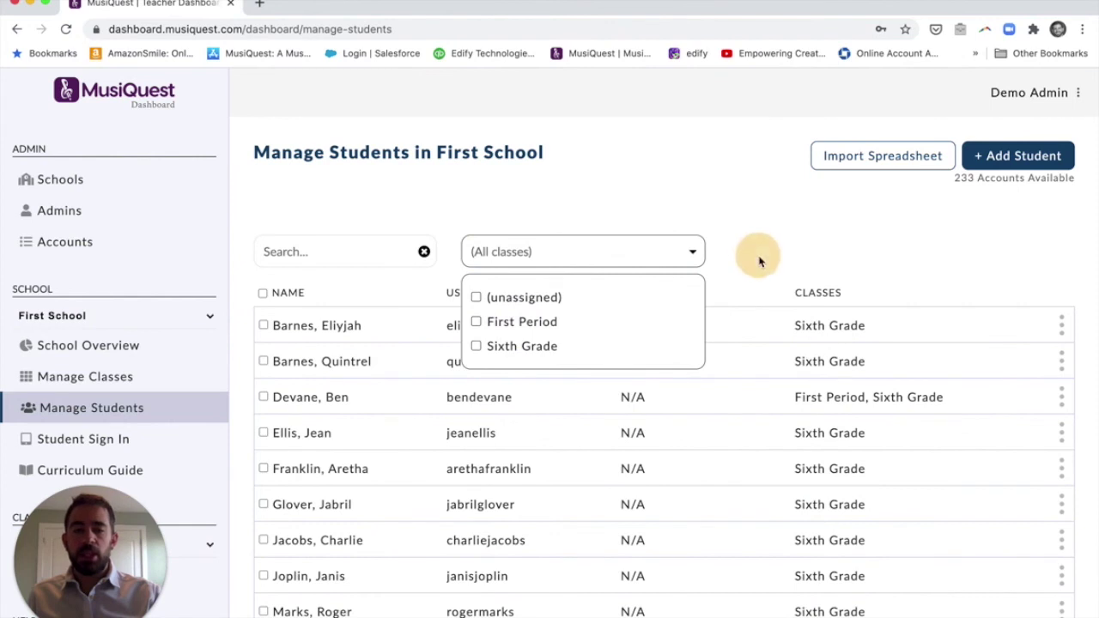
click(688, 254)
- Look through the full student list and filter it to the Sixth Grade class
scroll(733, 286, down, 5)
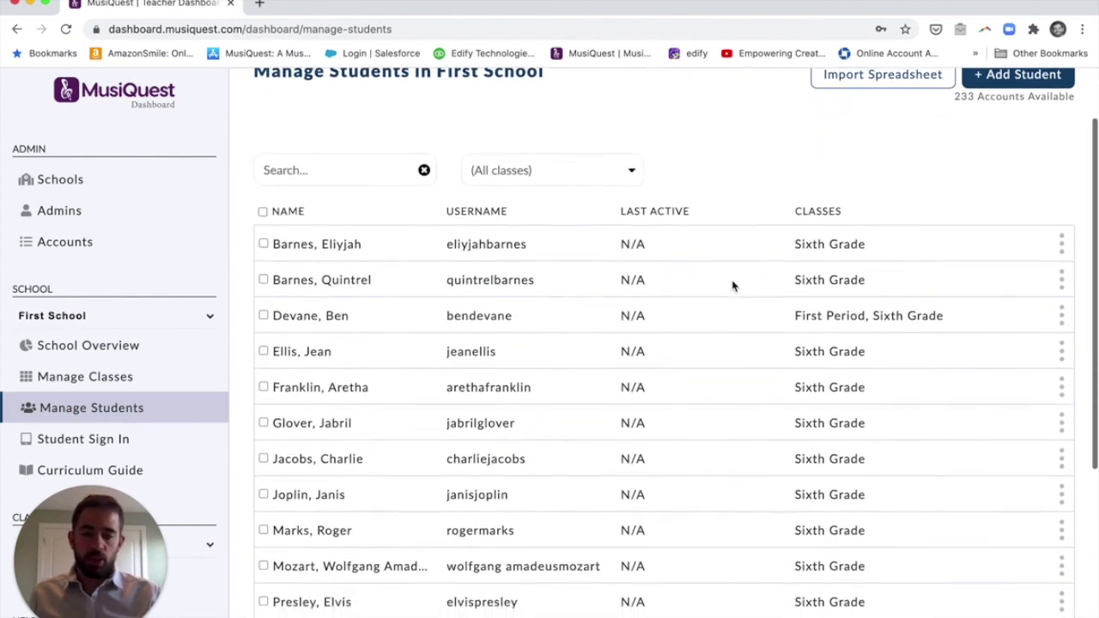
scroll(733, 286, up, 3)
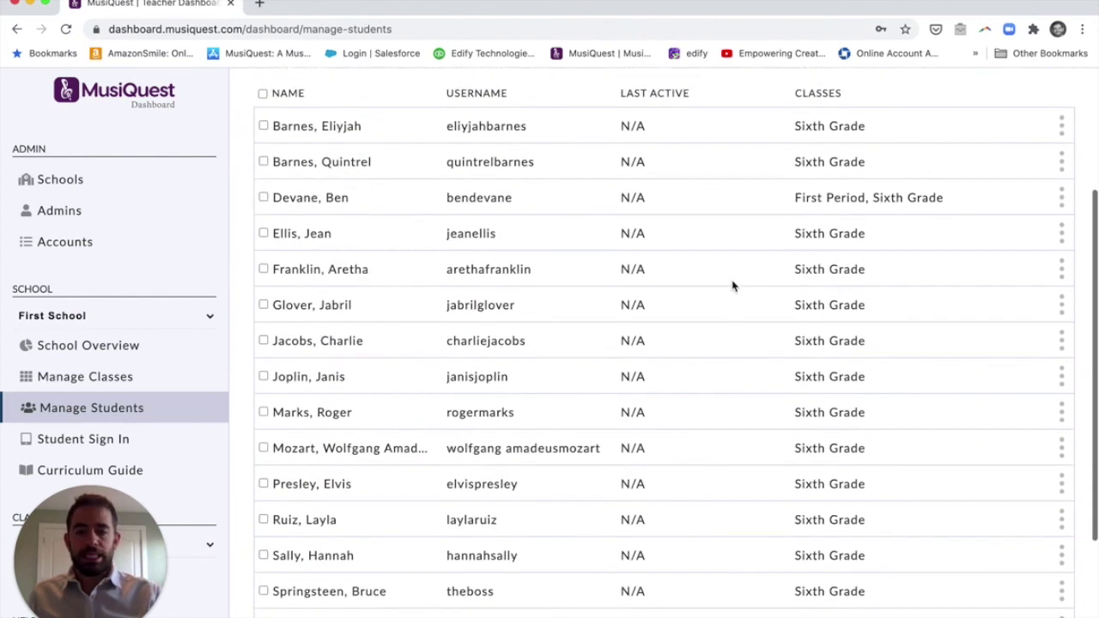
scroll(733, 286, up, 3)
scroll(732, 286, up, 2)
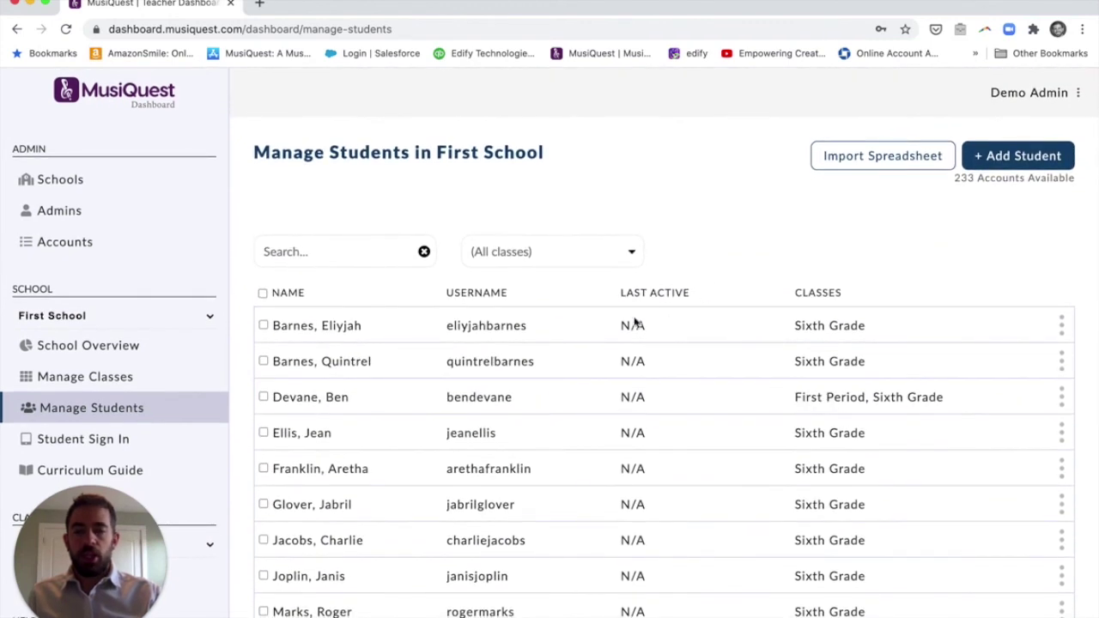
click(601, 251)
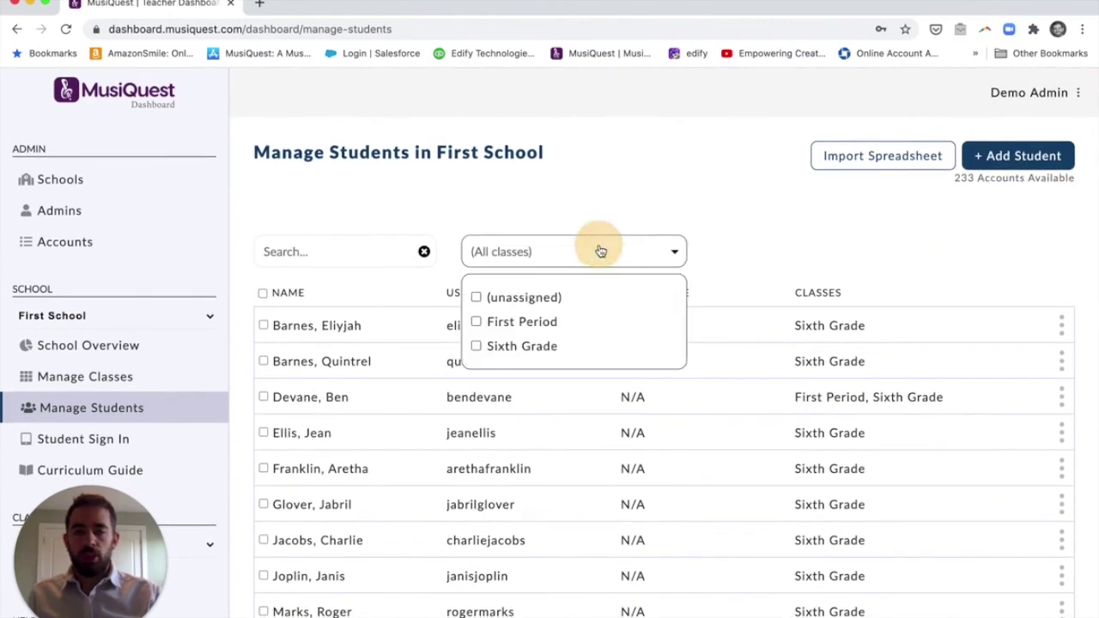
click(542, 348)
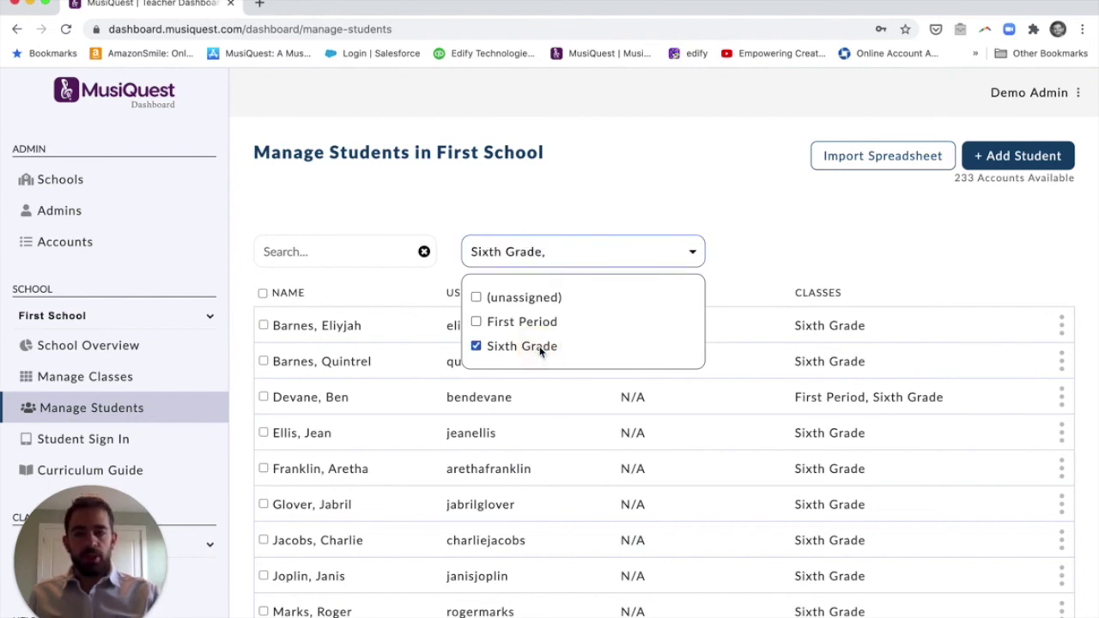
click(653, 264)
- Switch the class filter from Sixth Grade to First Period
click(655, 265)
click(507, 347)
click(515, 321)
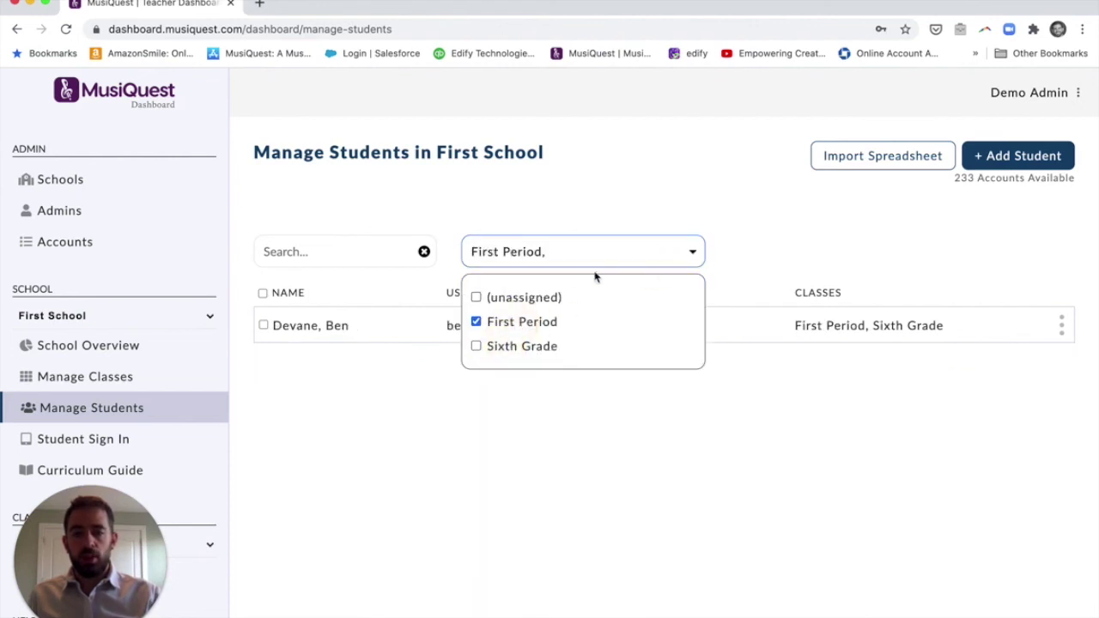
click(596, 259)
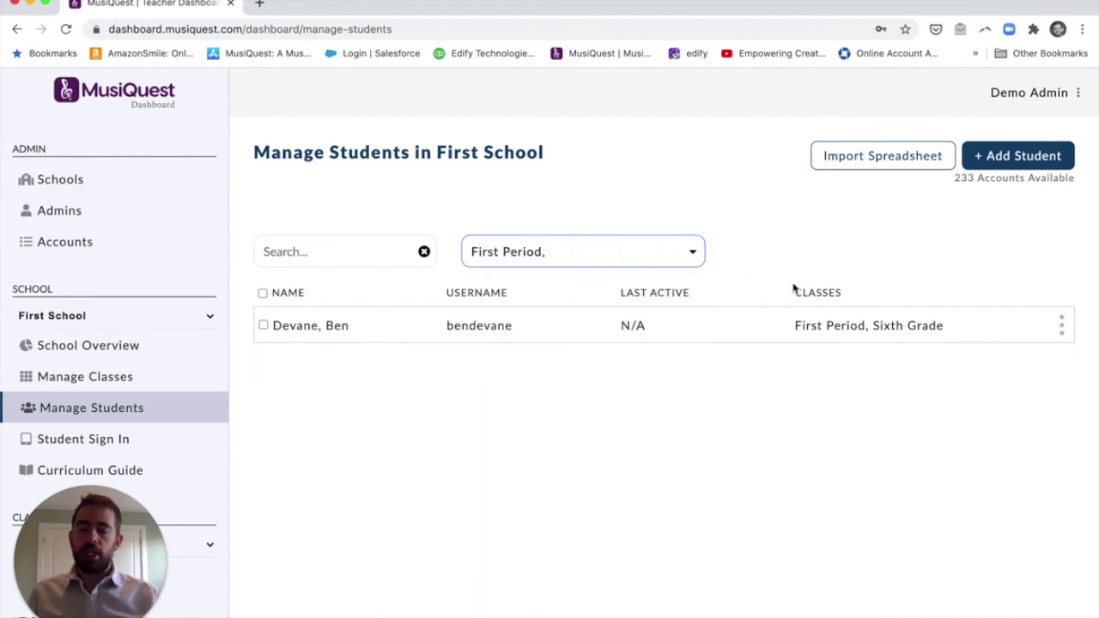